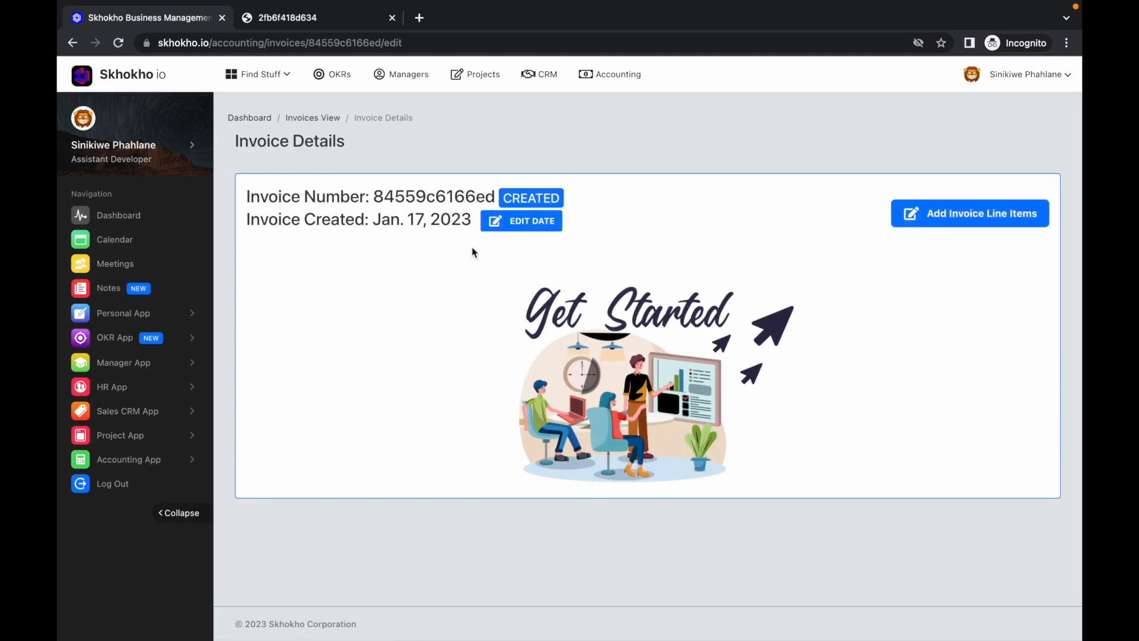
# - Change the invoice's creation date to January 18, 2023
pyautogui.moveTo(473, 220); pyautogui.dragTo(378, 221)
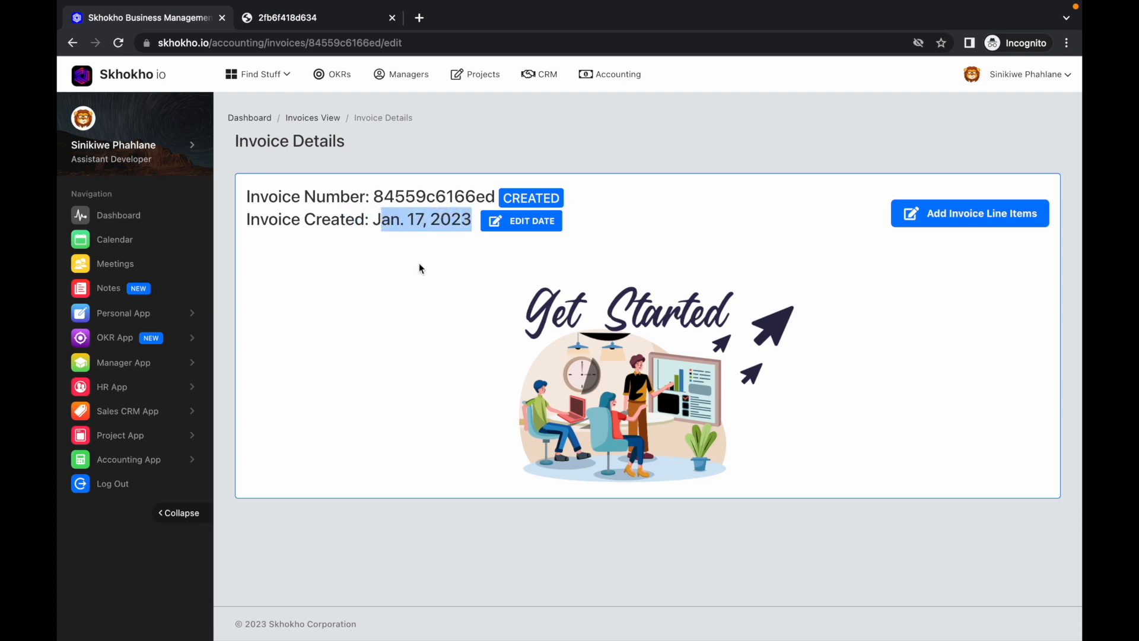
pyautogui.click(430, 286)
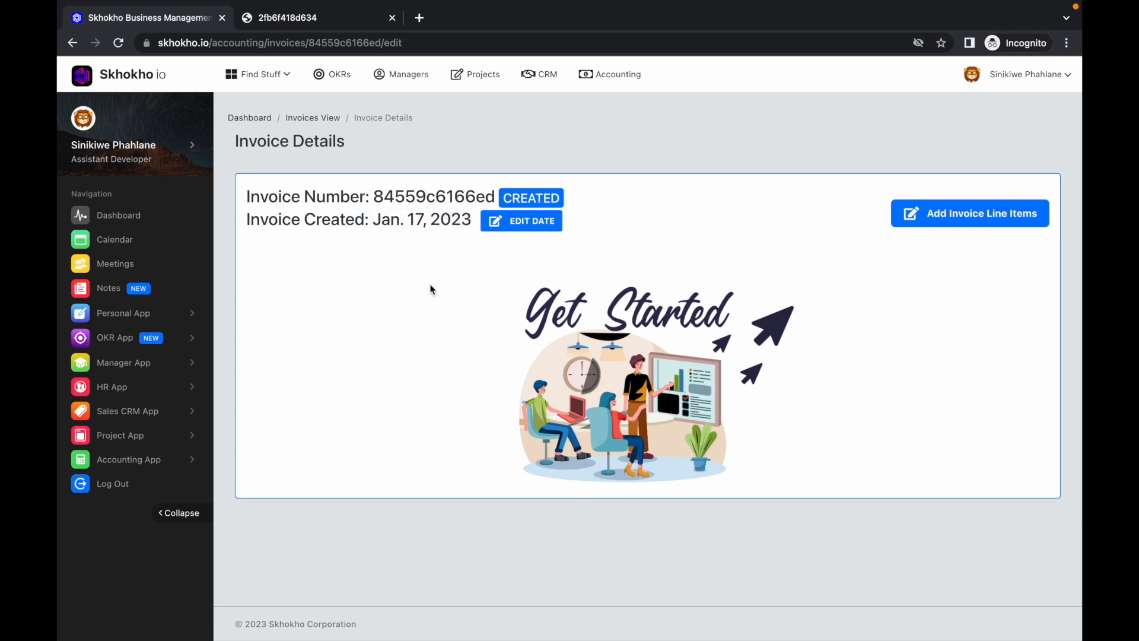
pyautogui.click(525, 226)
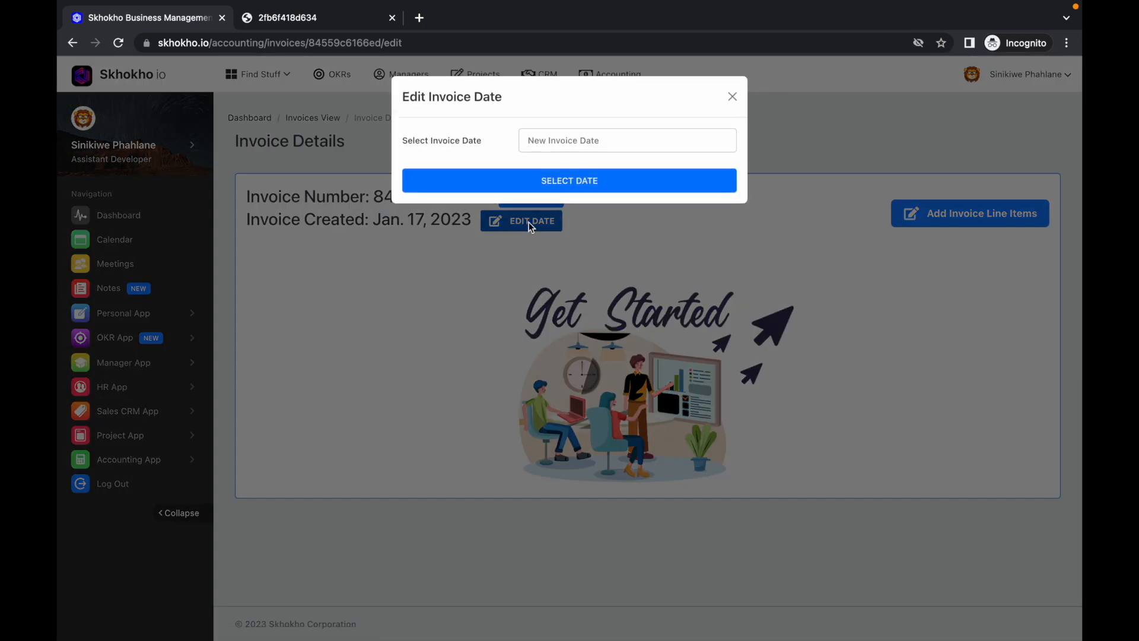
pyautogui.click(538, 140)
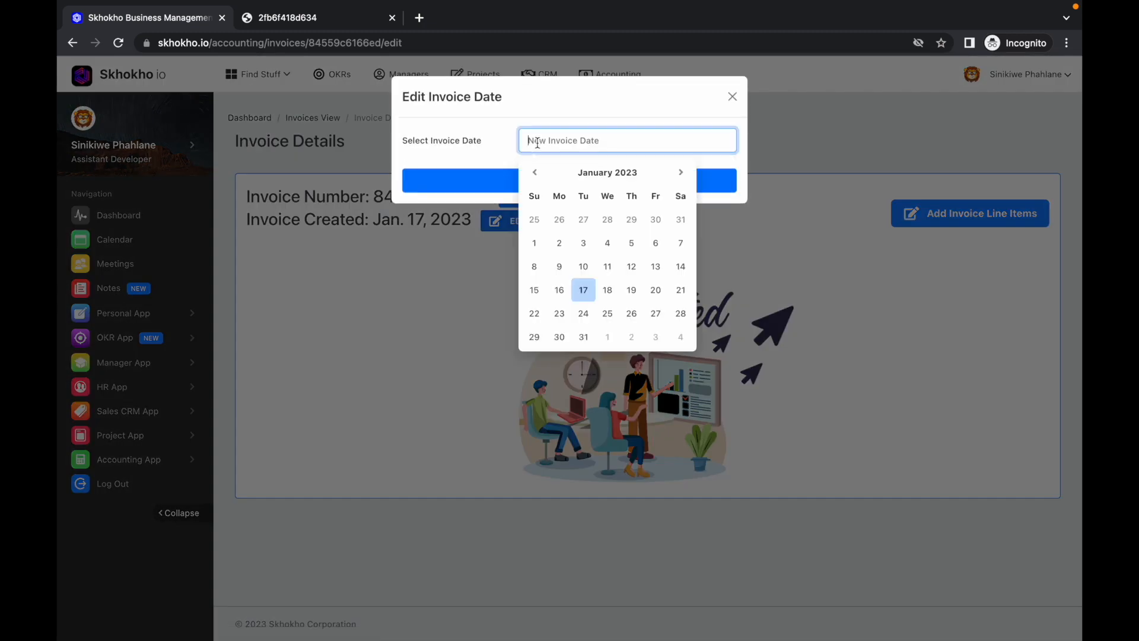
pyautogui.click(605, 286)
pyautogui.click(584, 189)
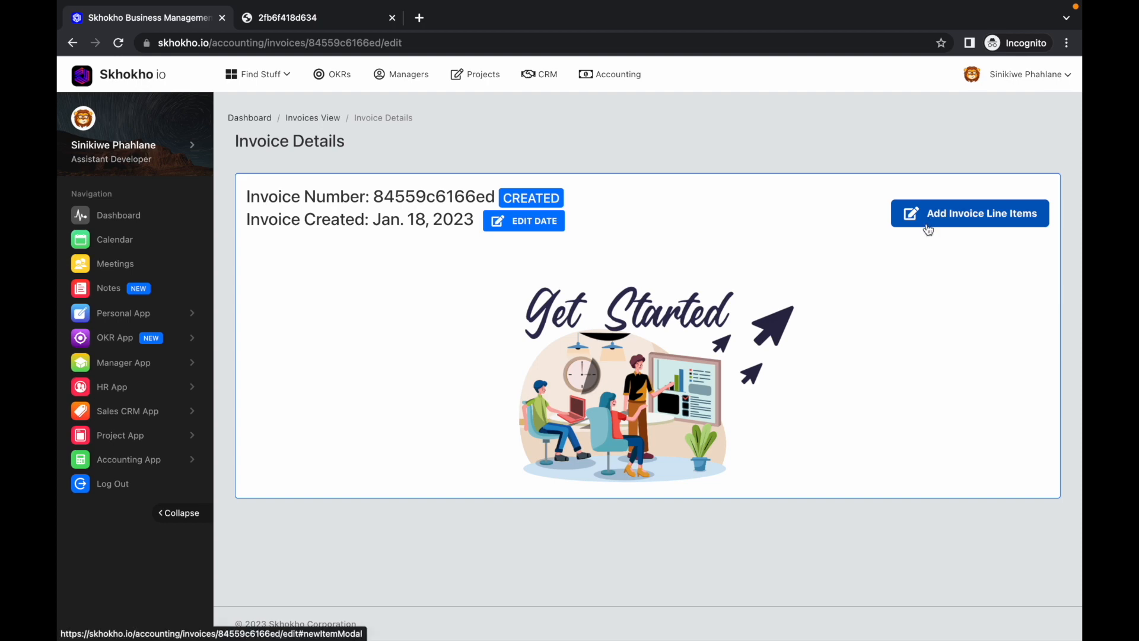
# - Open the form for adding an invoice line item and examine its existing-product list and new-product fields
pyautogui.click(957, 220)
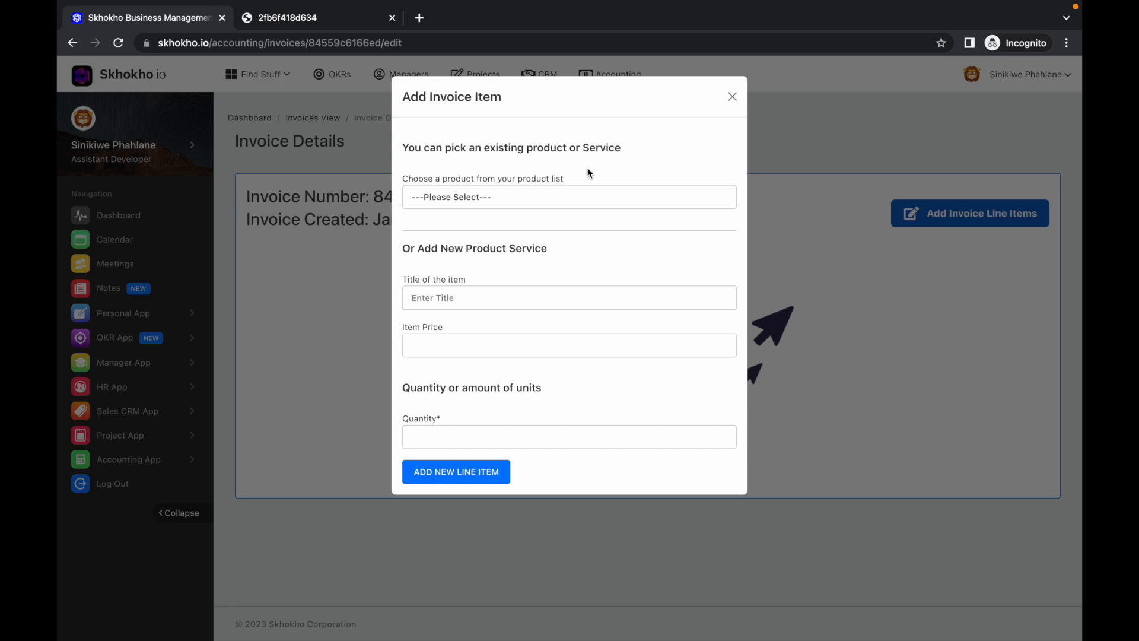
pyautogui.moveTo(596, 147); pyautogui.dragTo(406, 146)
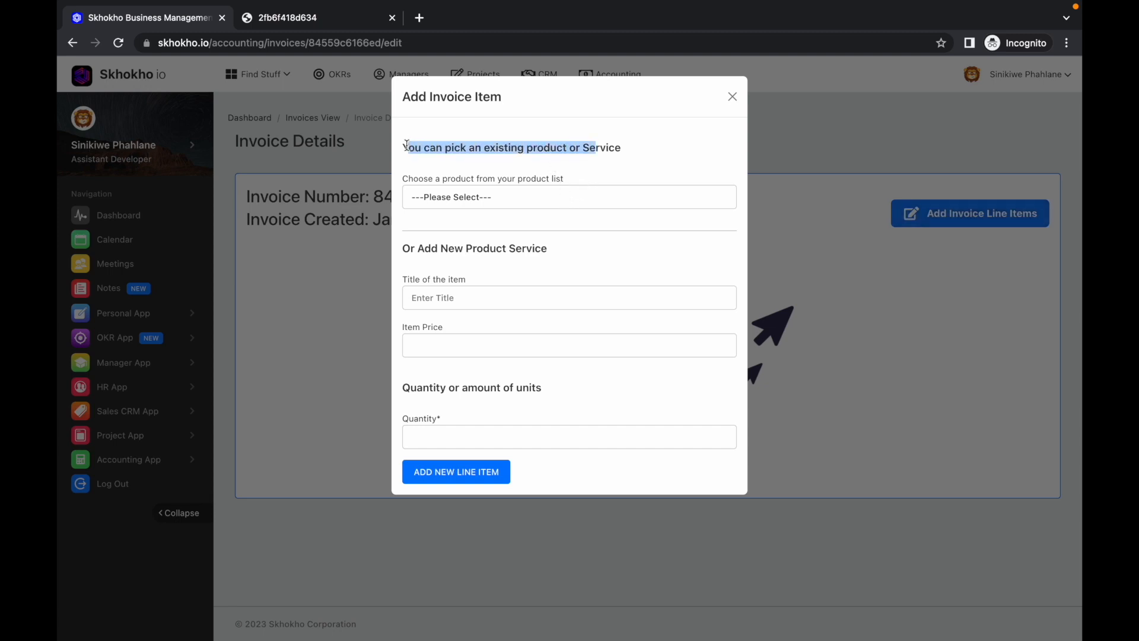
pyautogui.click(507, 255)
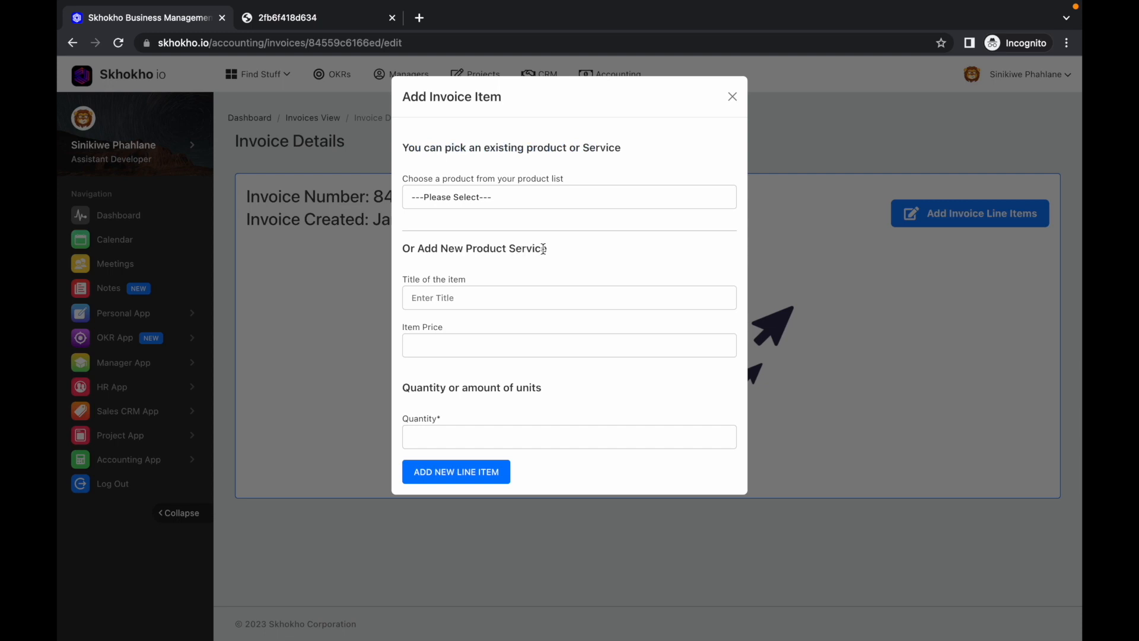
pyautogui.click(530, 200)
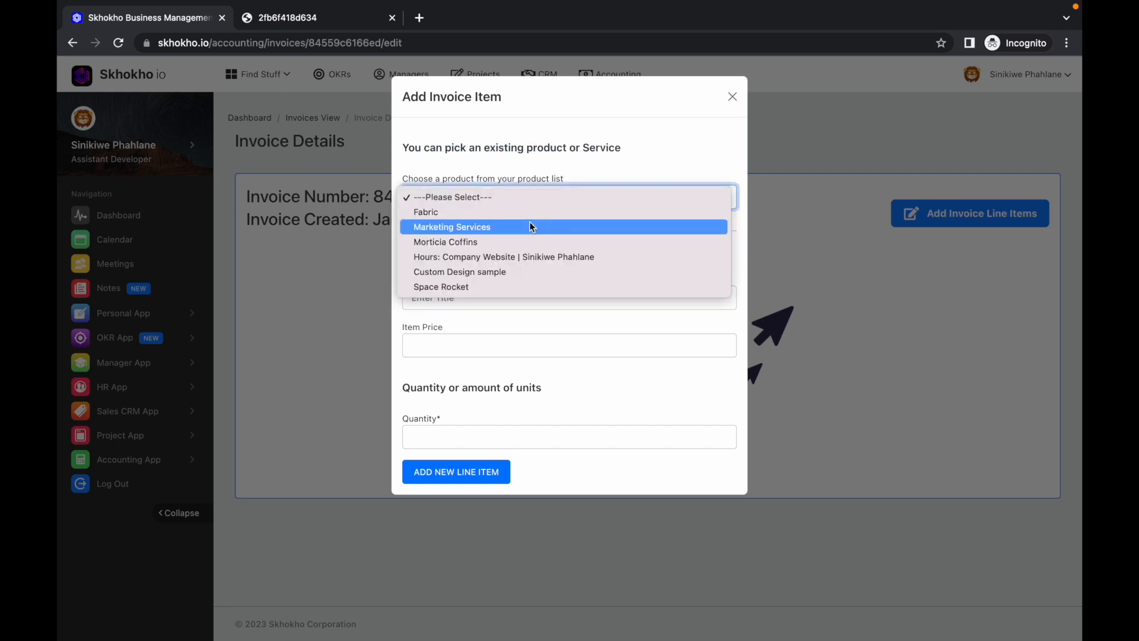
pyautogui.click(515, 194)
pyautogui.moveTo(549, 248); pyautogui.dragTo(410, 239)
pyautogui.click(502, 263)
pyautogui.click(503, 303)
pyautogui.click(508, 345)
pyautogui.click(551, 383)
# - Add the existing product Marketing Services as a line item with a quantity of 1 and dismiss the confirmation
pyautogui.click(501, 195)
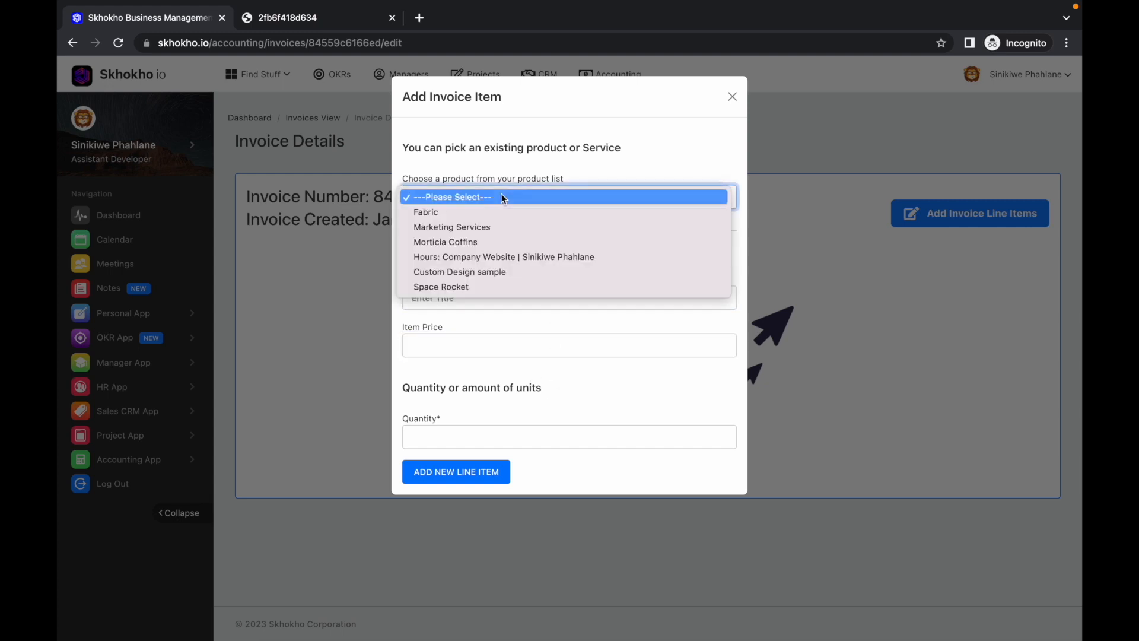
pyautogui.click(471, 233)
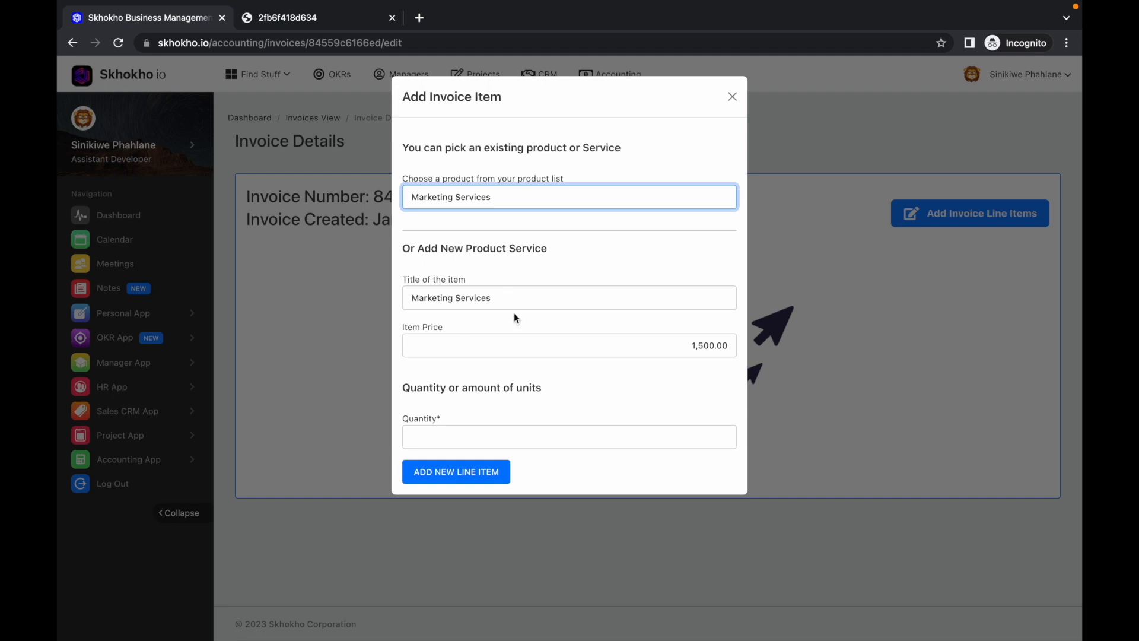
pyautogui.click(537, 429)
pyautogui.write('1')
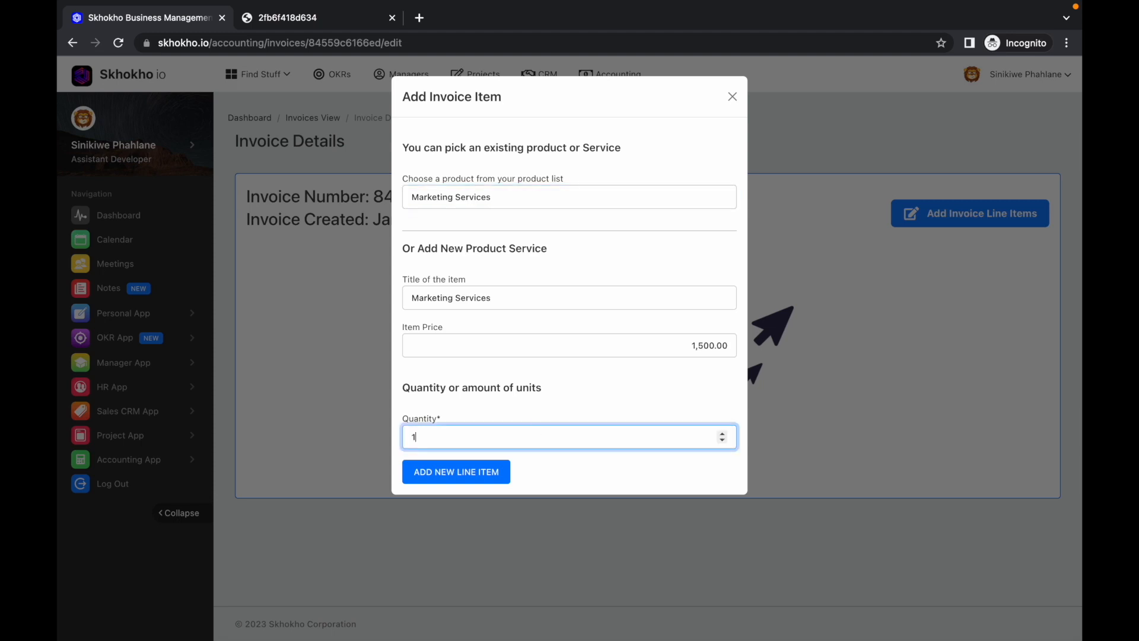
pyautogui.click(500, 475)
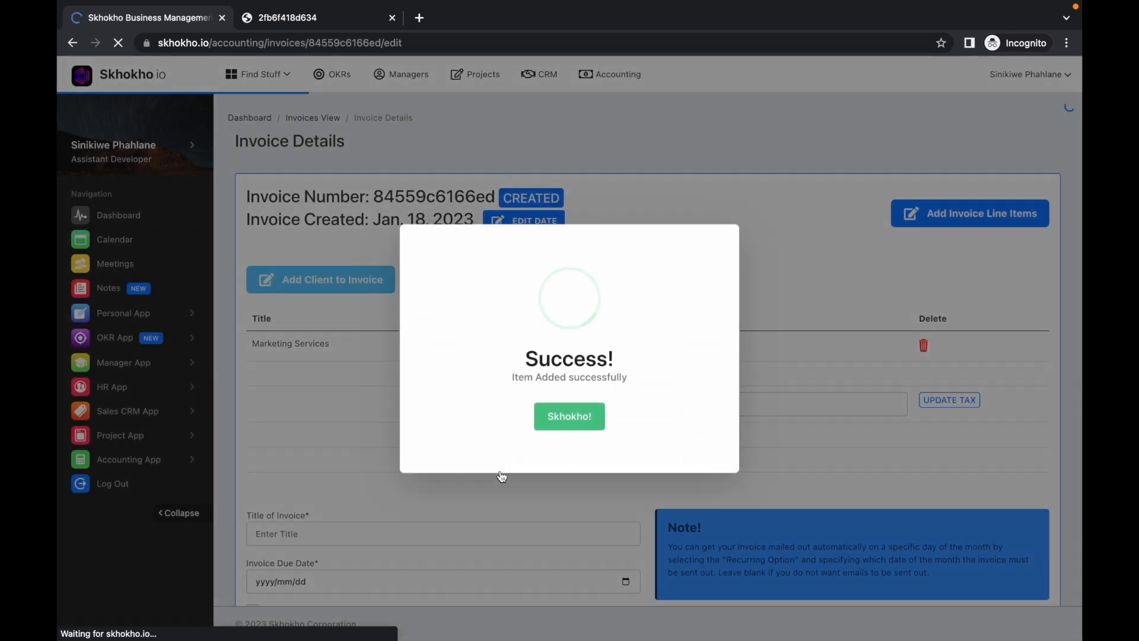
pyautogui.click(557, 422)
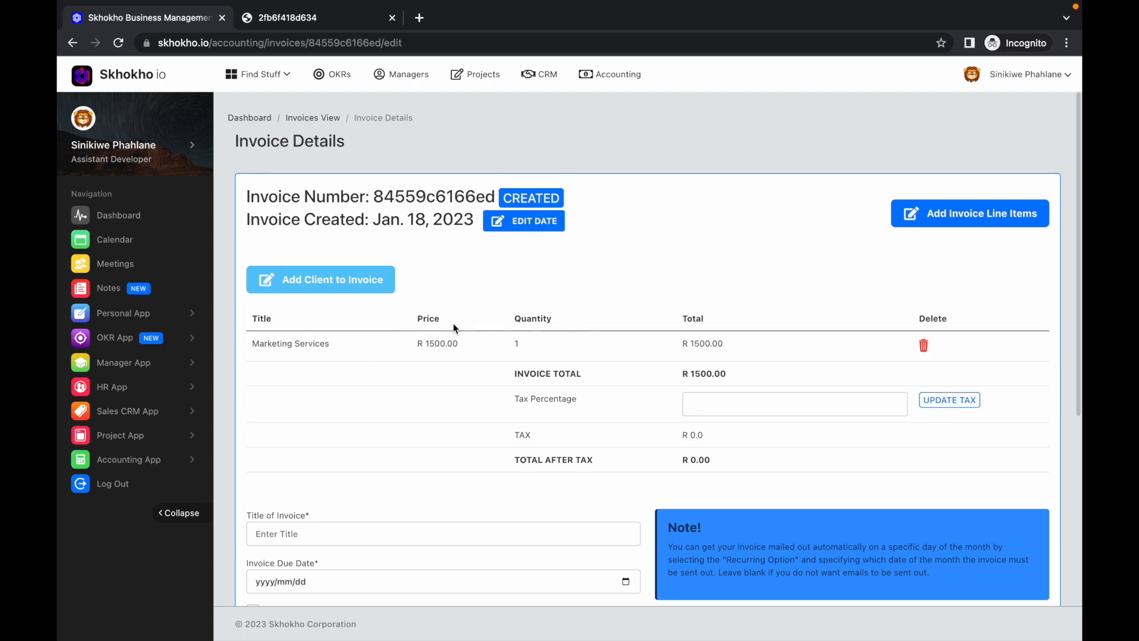
# - Add the existing client Eli-Corporate to the invoice and save the client details
pyautogui.doubleClick(420, 344)
pyautogui.click(461, 351)
pyautogui.click(326, 287)
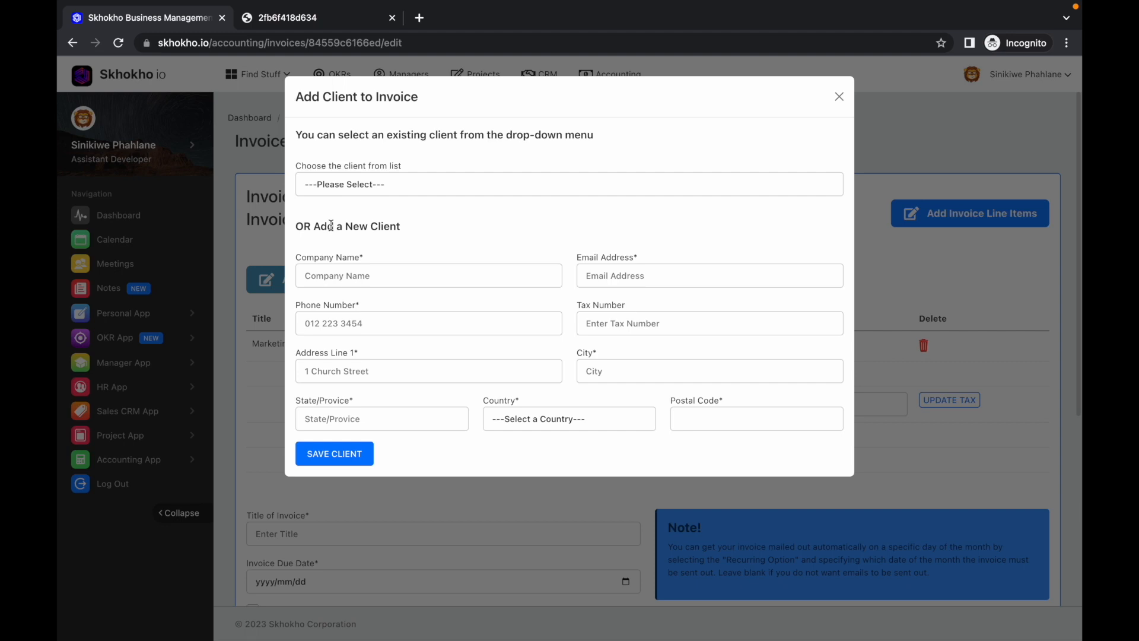
pyautogui.click(338, 183)
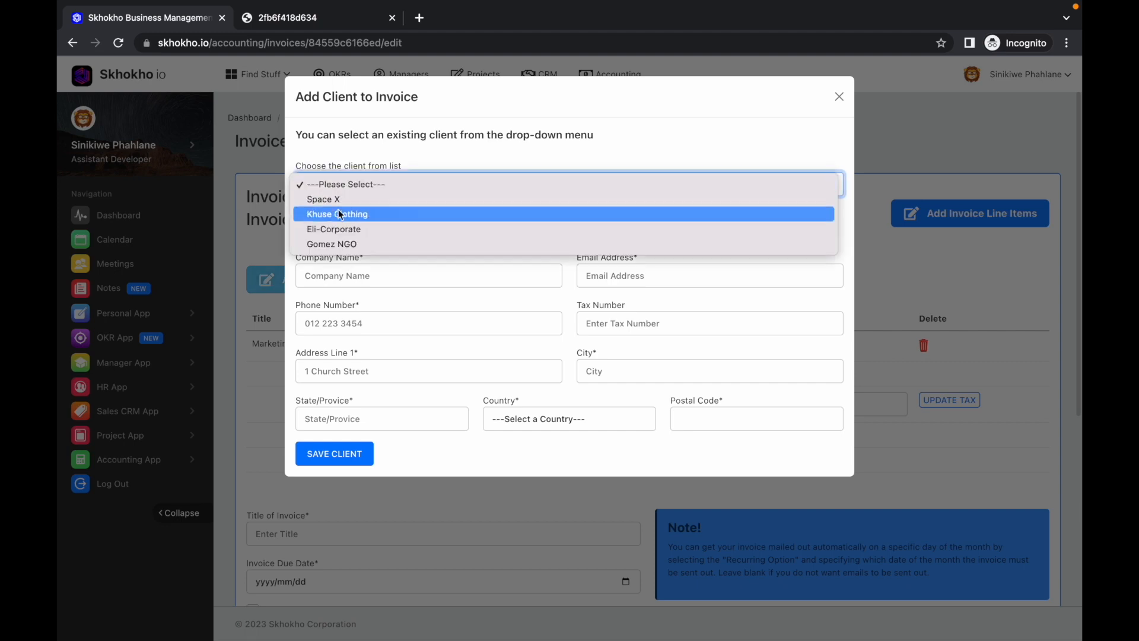
pyautogui.click(338, 185)
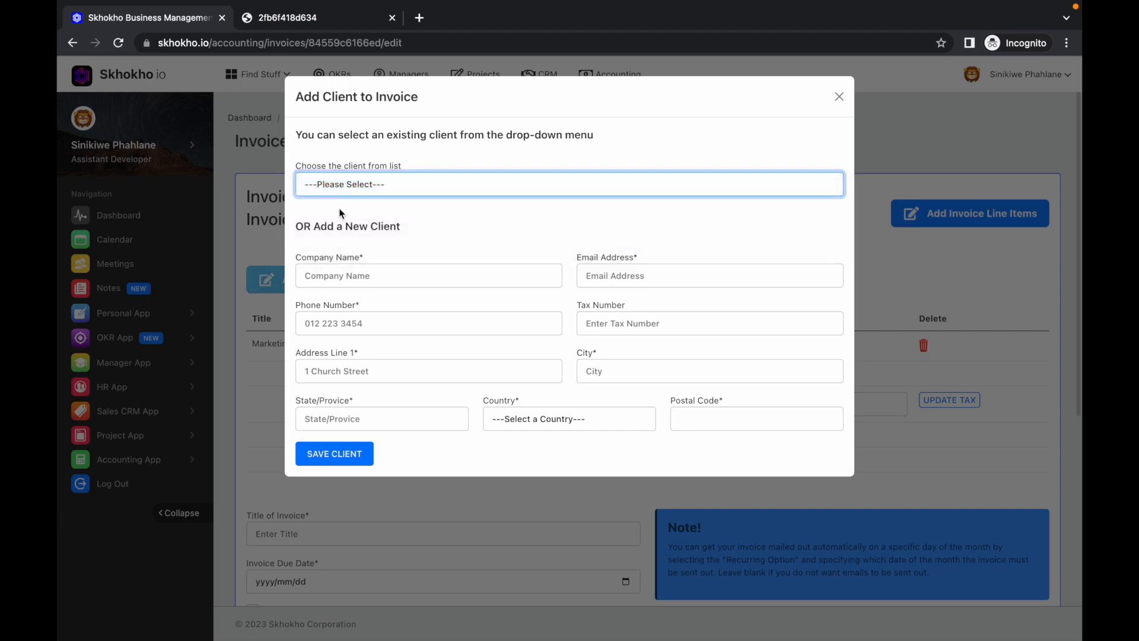
pyautogui.moveTo(404, 228); pyautogui.dragTo(289, 230)
pyautogui.click(333, 190)
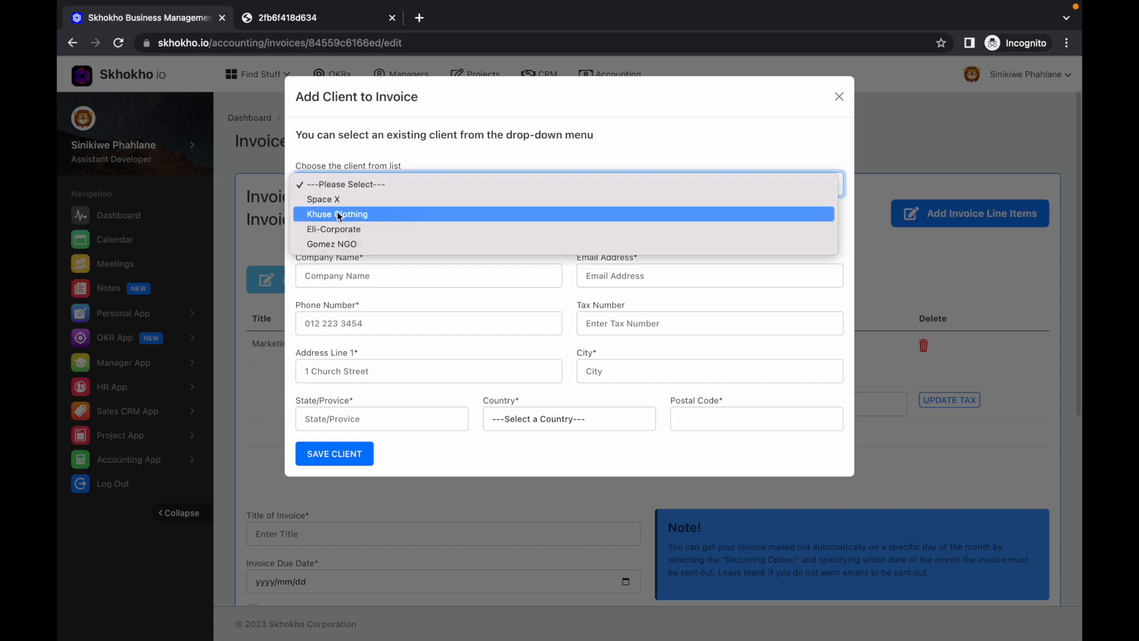
pyautogui.click(339, 230)
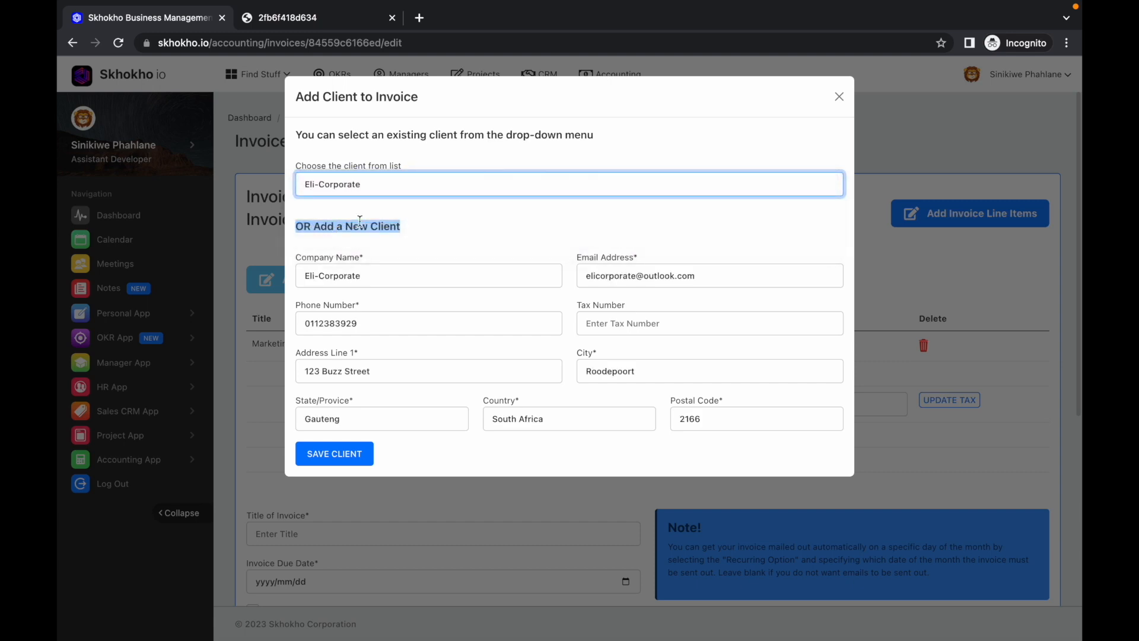
pyautogui.click(417, 221)
pyautogui.click(378, 182)
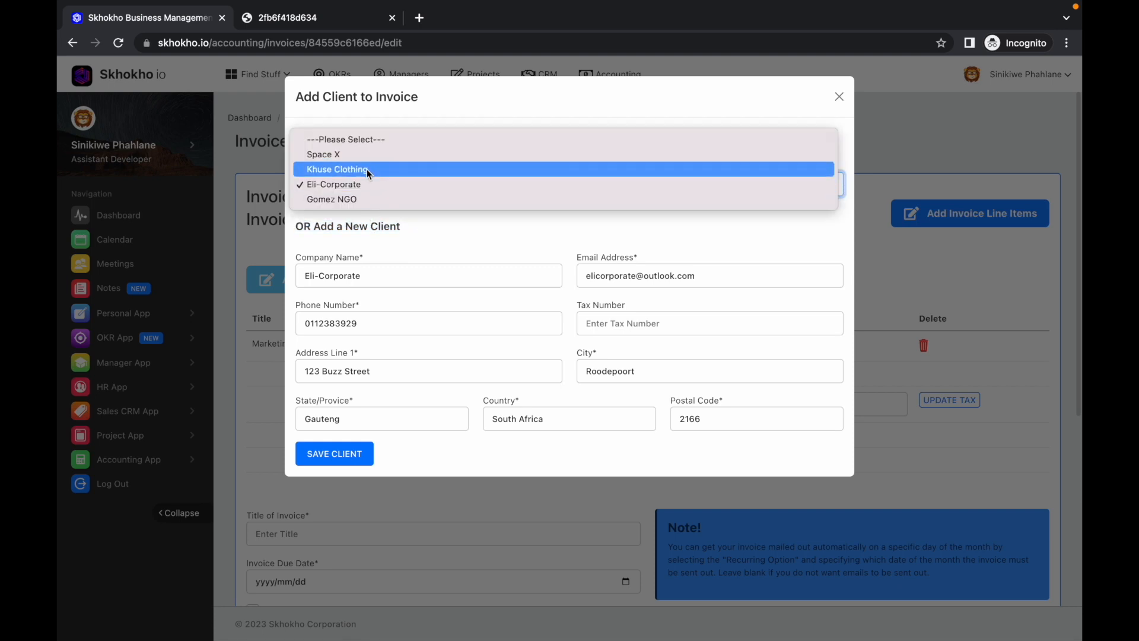
pyautogui.click(448, 241)
pyautogui.click(364, 460)
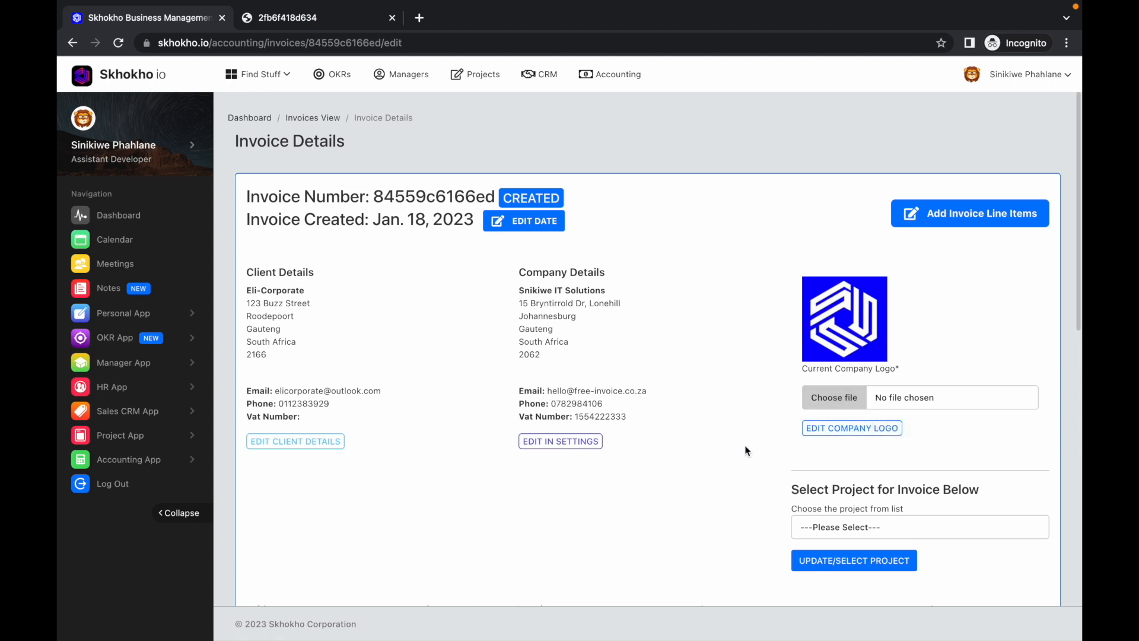
# - Check the list of projects the invoice can be linked to without selecting one
pyautogui.scroll(-3, 738, 471)
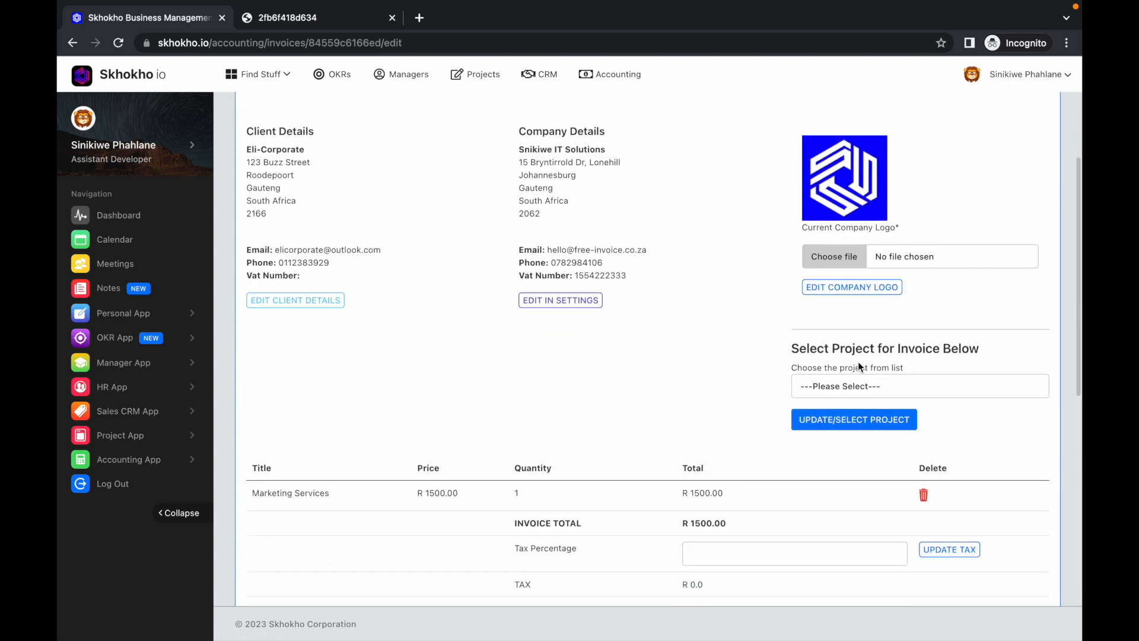
pyautogui.moveTo(828, 354); pyautogui.dragTo(894, 353)
pyautogui.click(869, 386)
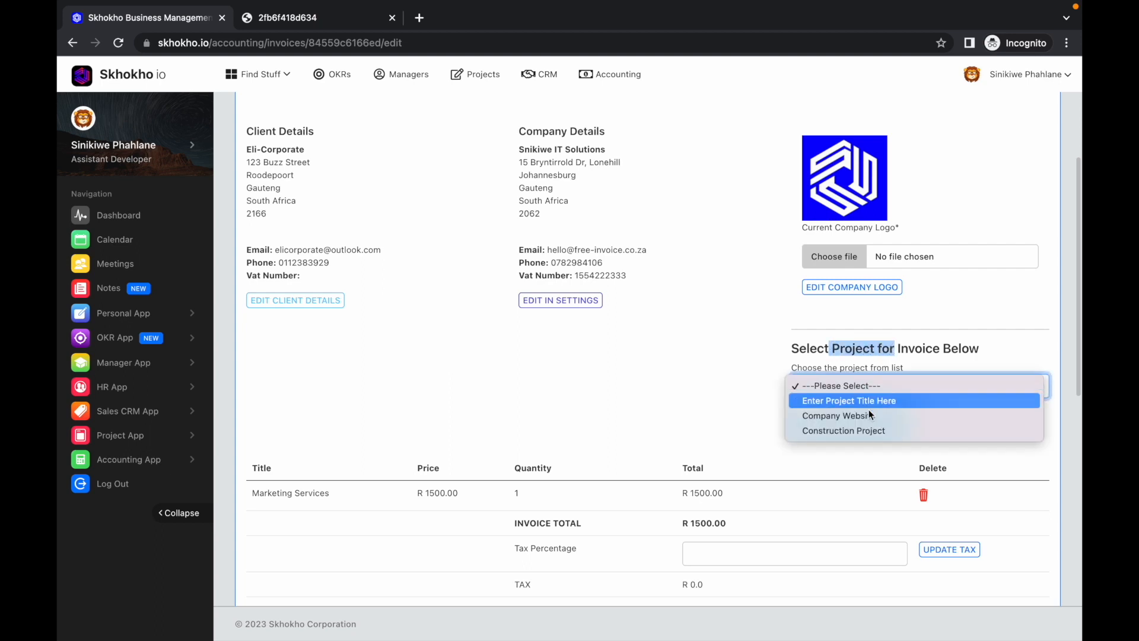
pyautogui.click(856, 387)
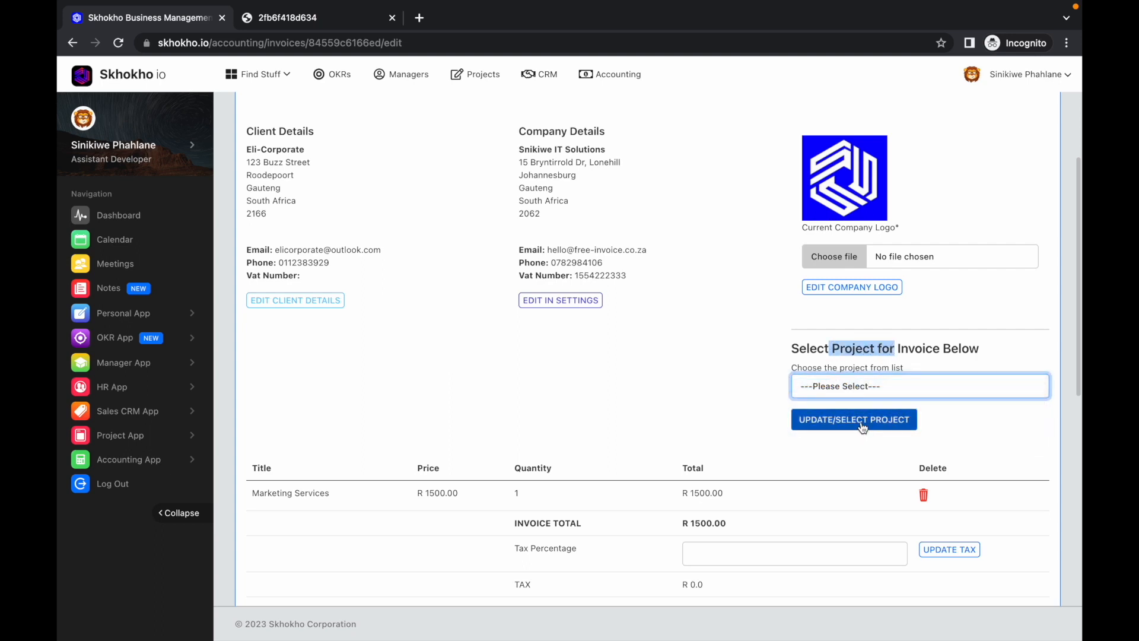
pyautogui.click(746, 417)
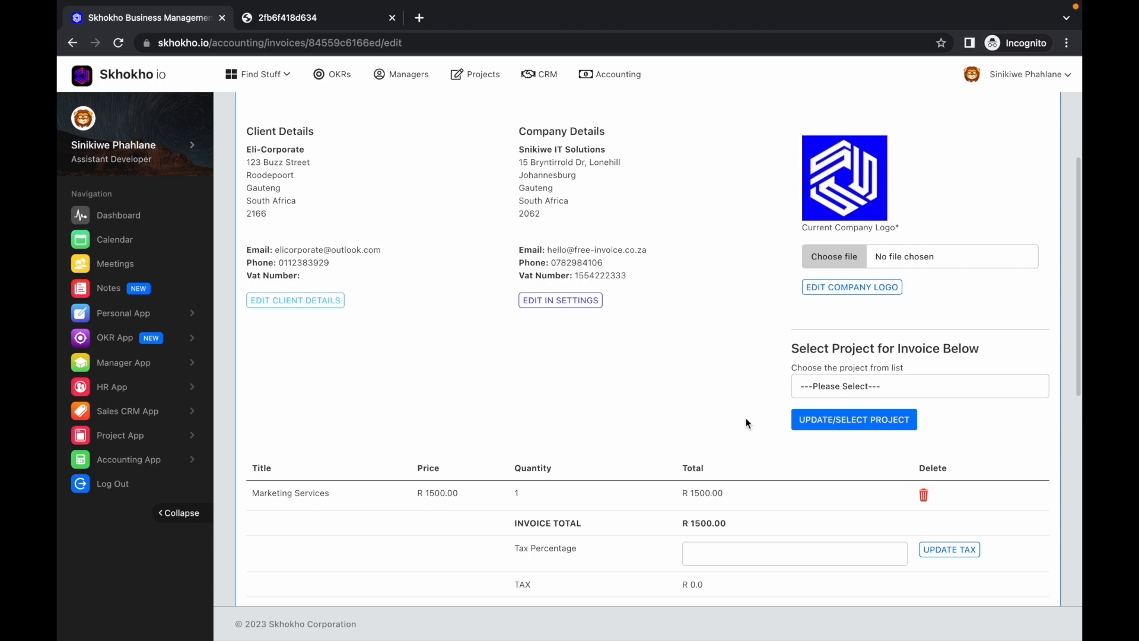
# - Update the invoice's tax percentage to 15% and review the calculated tax and the total after tax
pyautogui.scroll(-1, 746, 418)
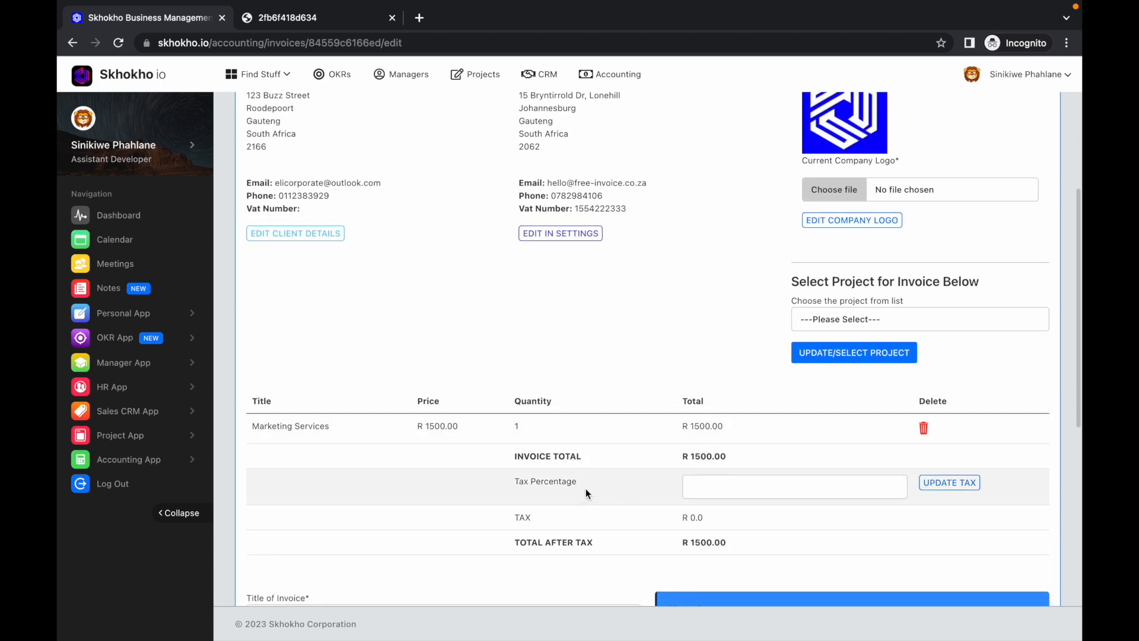
pyautogui.moveTo(590, 479); pyautogui.dragTo(511, 484)
pyautogui.click(617, 482)
pyautogui.scroll(-5, 617, 483)
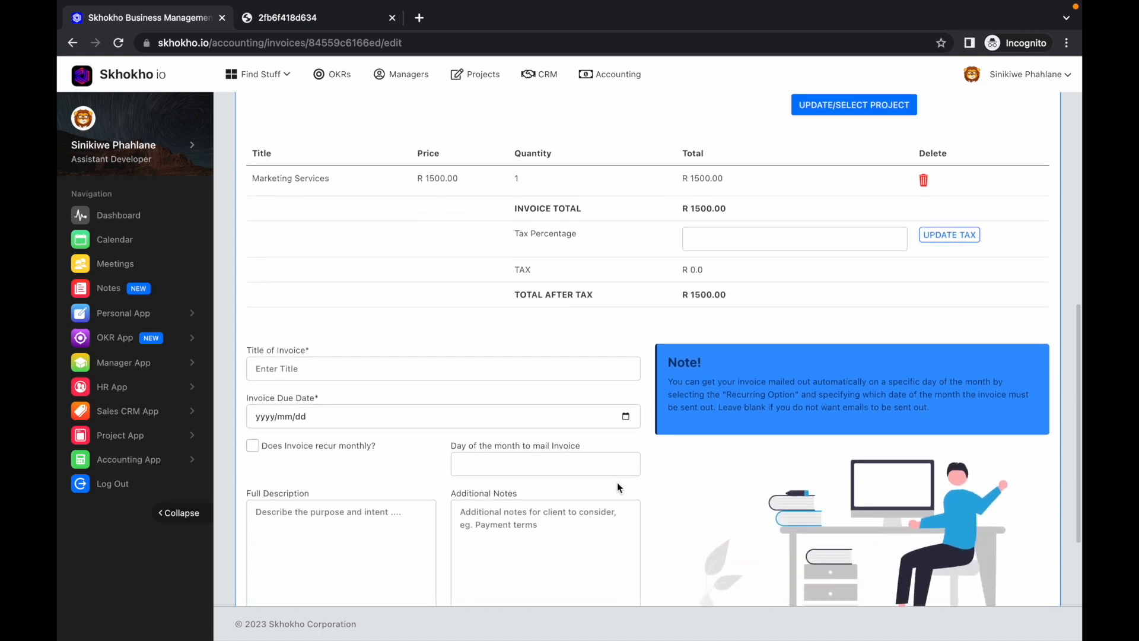
pyautogui.click(698, 207)
pyautogui.click(697, 208)
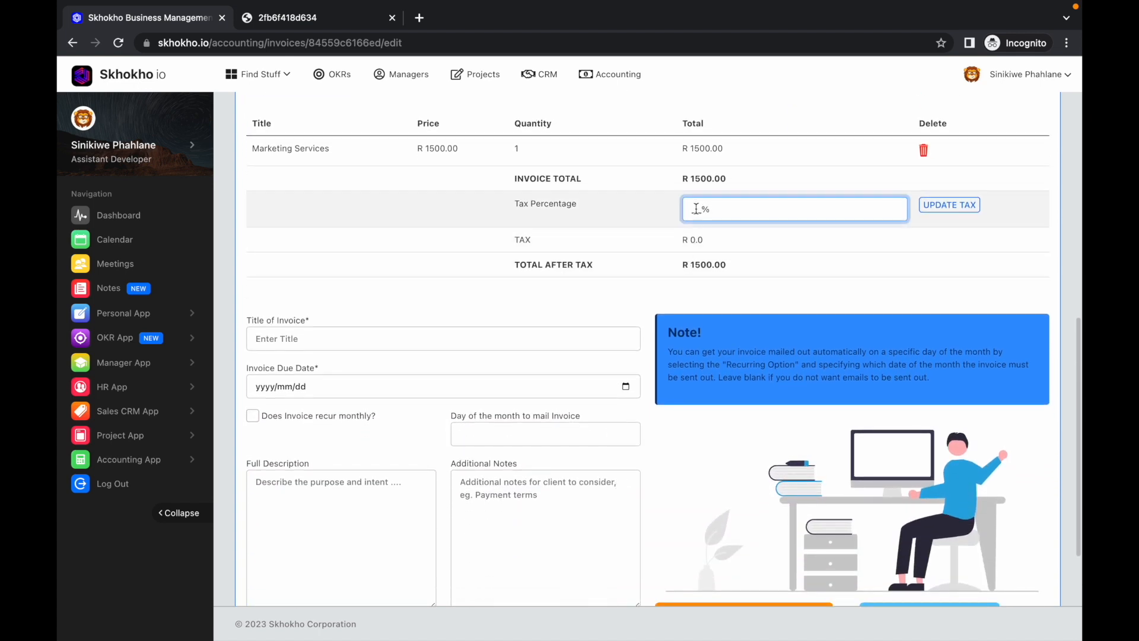
pyautogui.write('15')
pyautogui.click(944, 209)
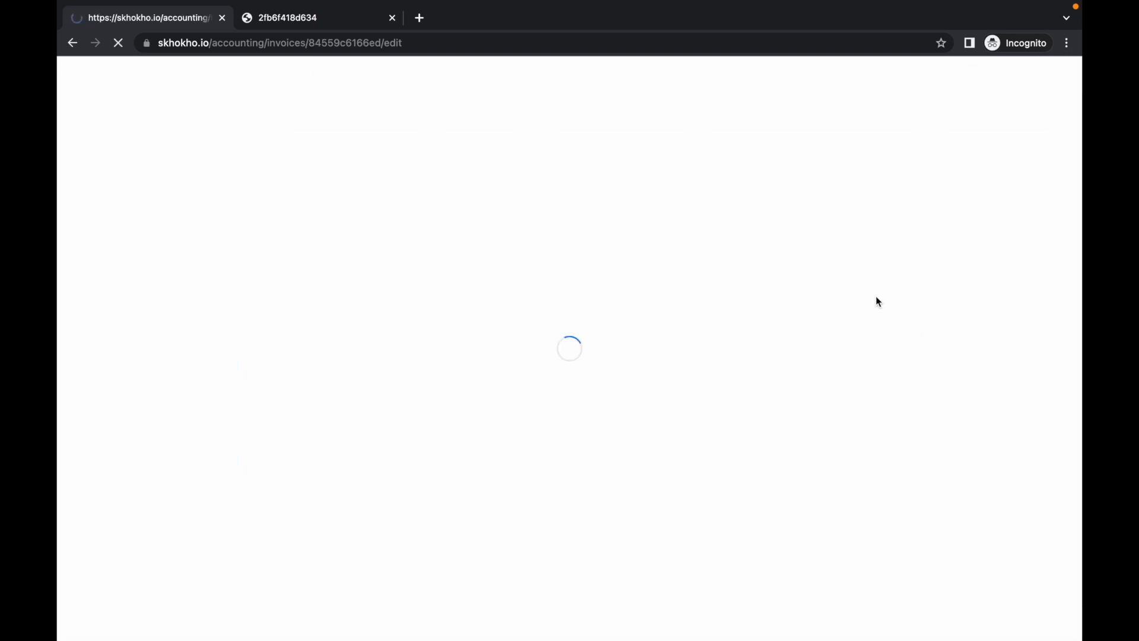
pyautogui.scroll(-6, 850, 314)
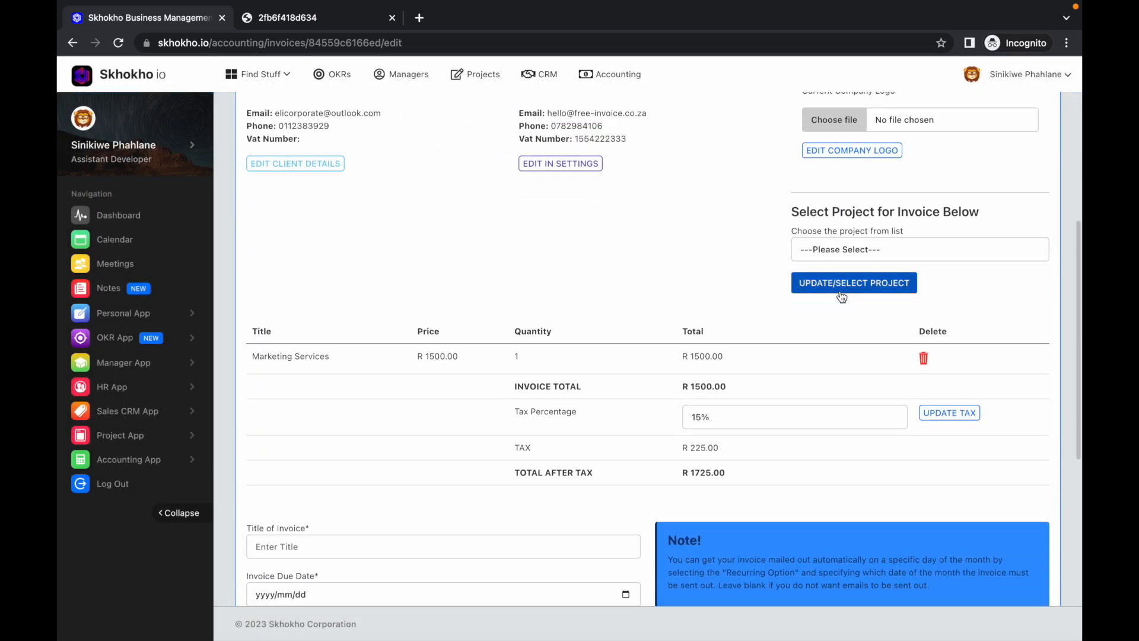
pyautogui.moveTo(743, 396); pyautogui.dragTo(660, 396)
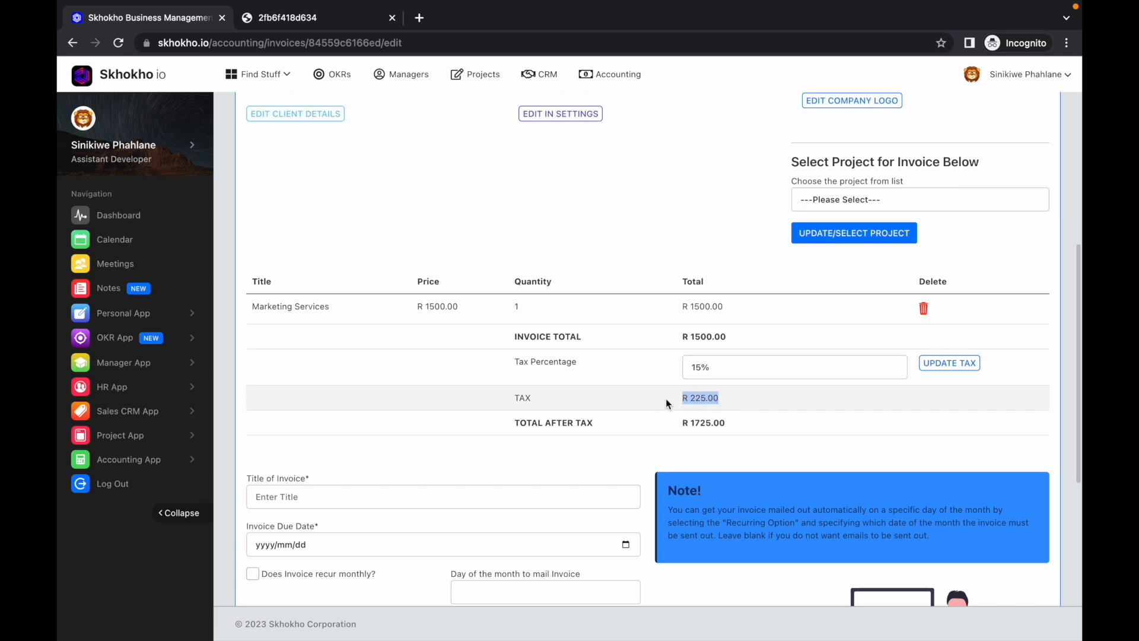
pyautogui.moveTo(746, 422); pyautogui.dragTo(691, 419)
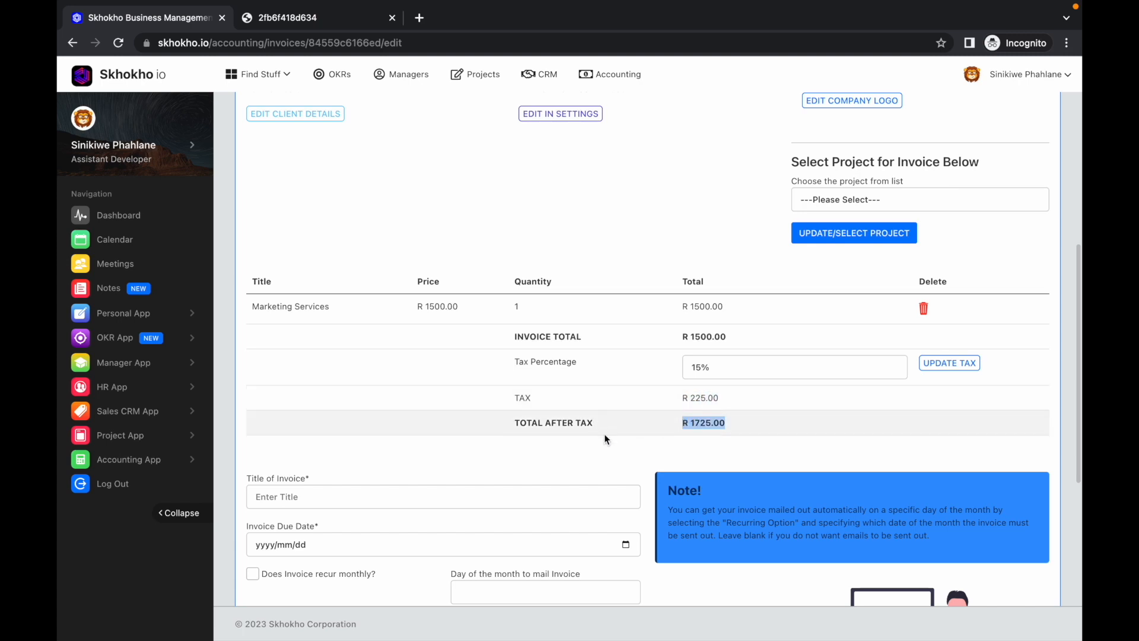
pyautogui.click(619, 468)
# - Title the invoice Inv 1 and set its due date to 2023/01/31
pyautogui.scroll(-3, 620, 467)
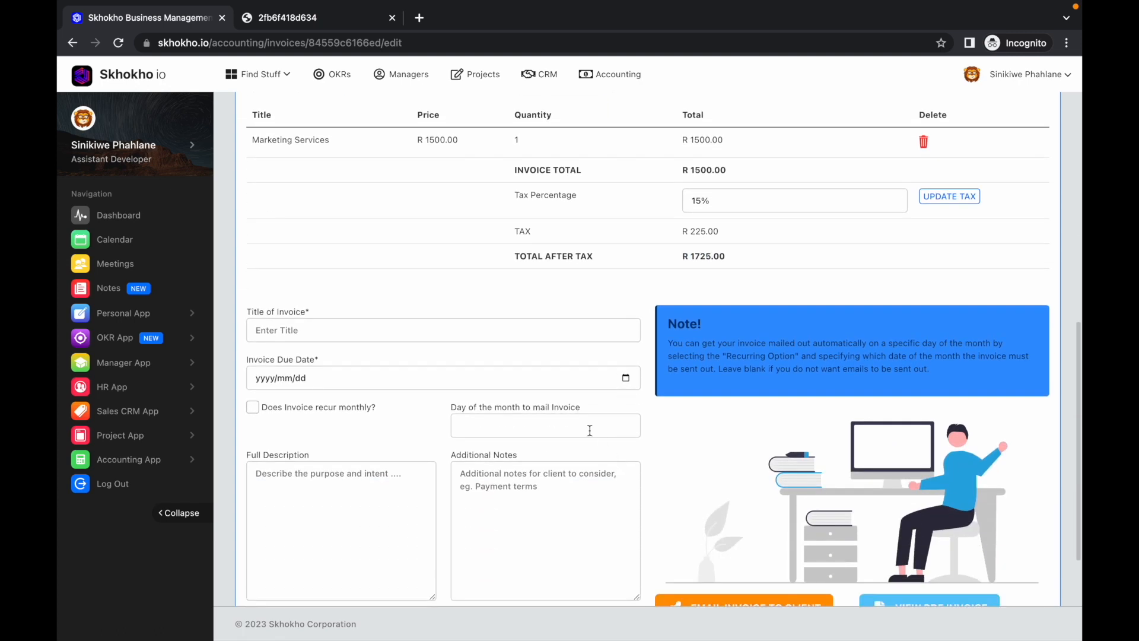
pyautogui.click(473, 338)
pyautogui.write('I')
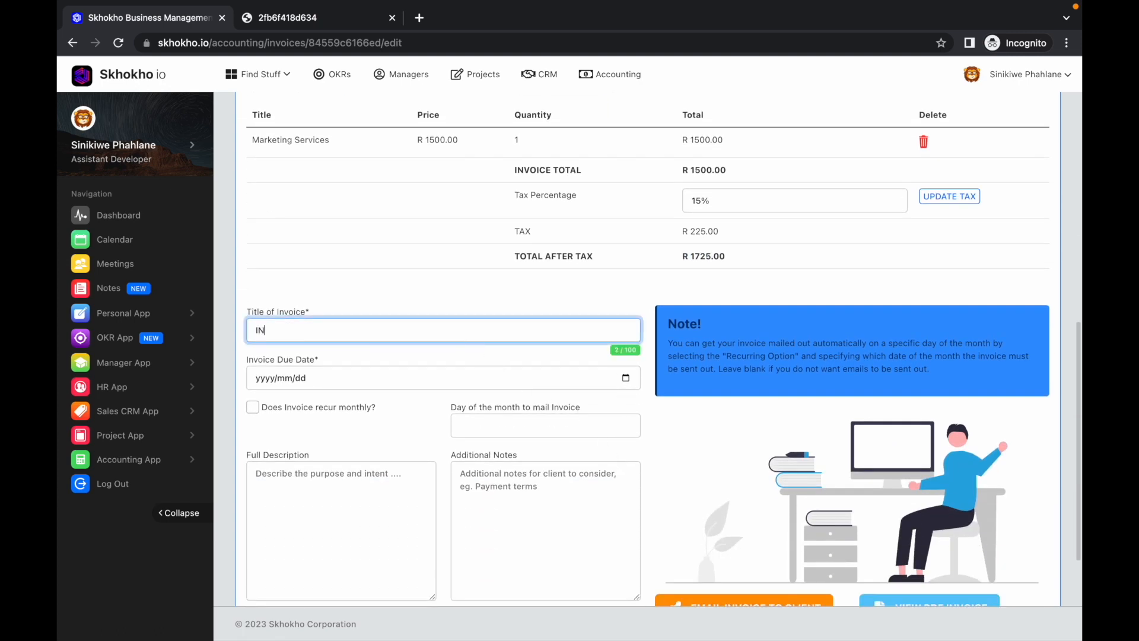
pyautogui.write('nv 1')
pyautogui.click(625, 378)
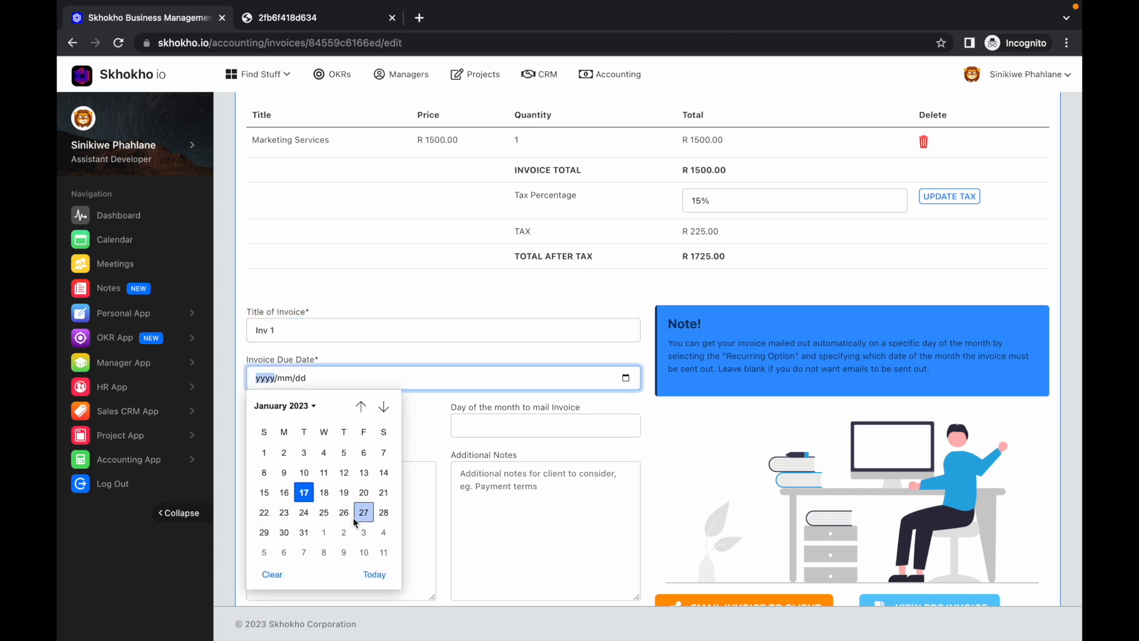
pyautogui.click(304, 532)
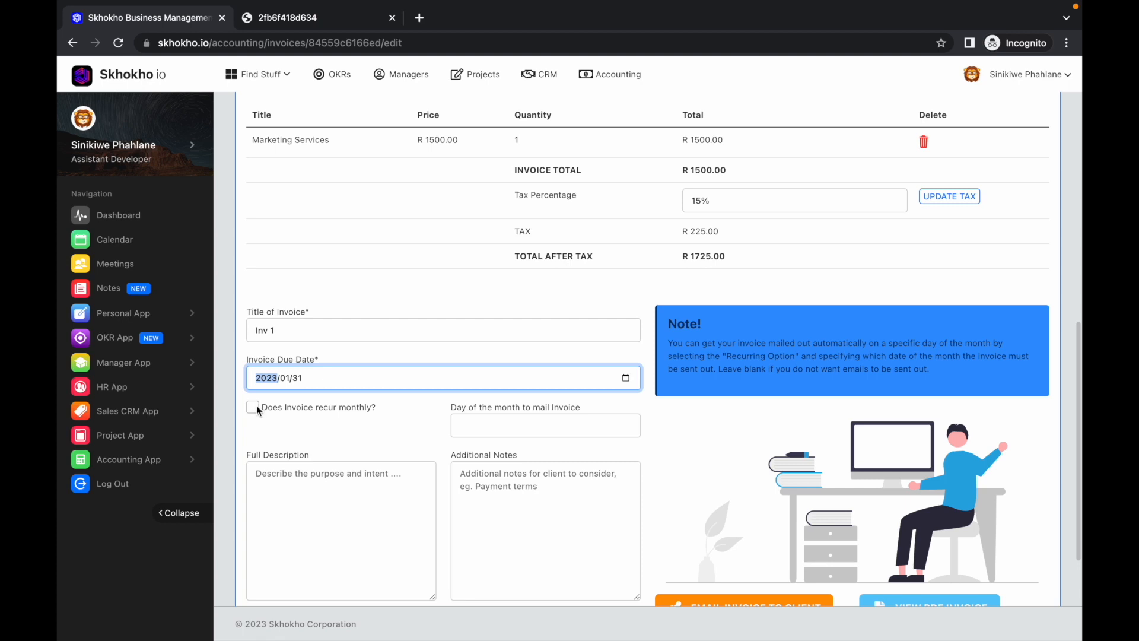
# - Check the invoice's monthly recurrence and mailing-day options without setting them
pyautogui.click(454, 408)
pyautogui.moveTo(569, 405); pyautogui.dragTo(576, 408)
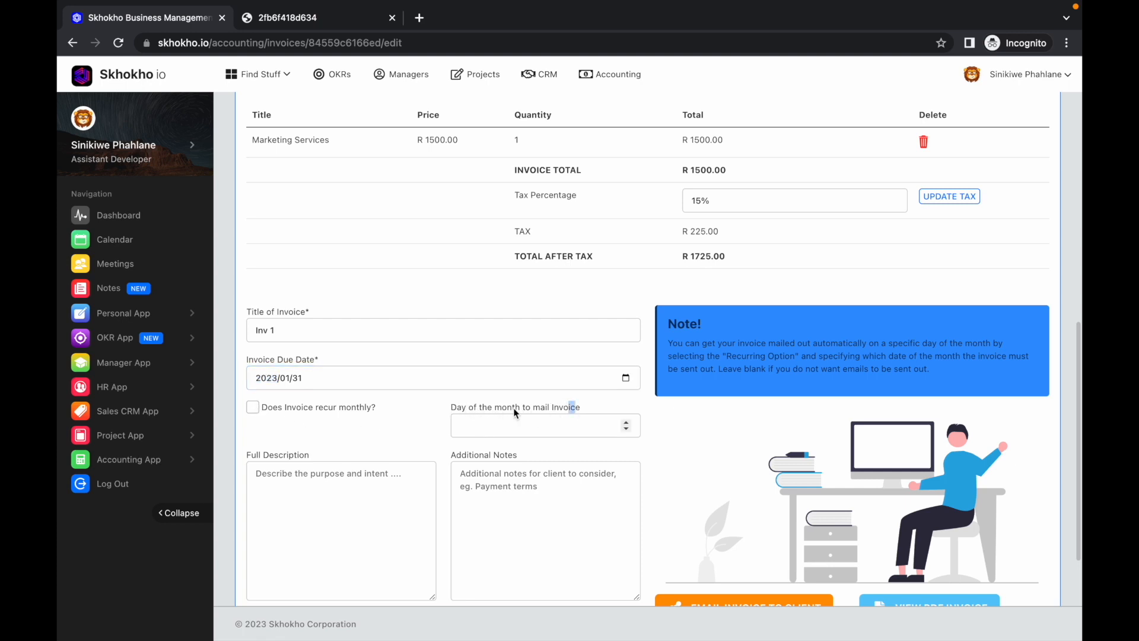
pyautogui.click(445, 404)
# - Enter "Description" as the full description and "Please pay via EFT" as the additional notes, save the invoice details and dismiss the confirmation
pyautogui.scroll(-3, 446, 409)
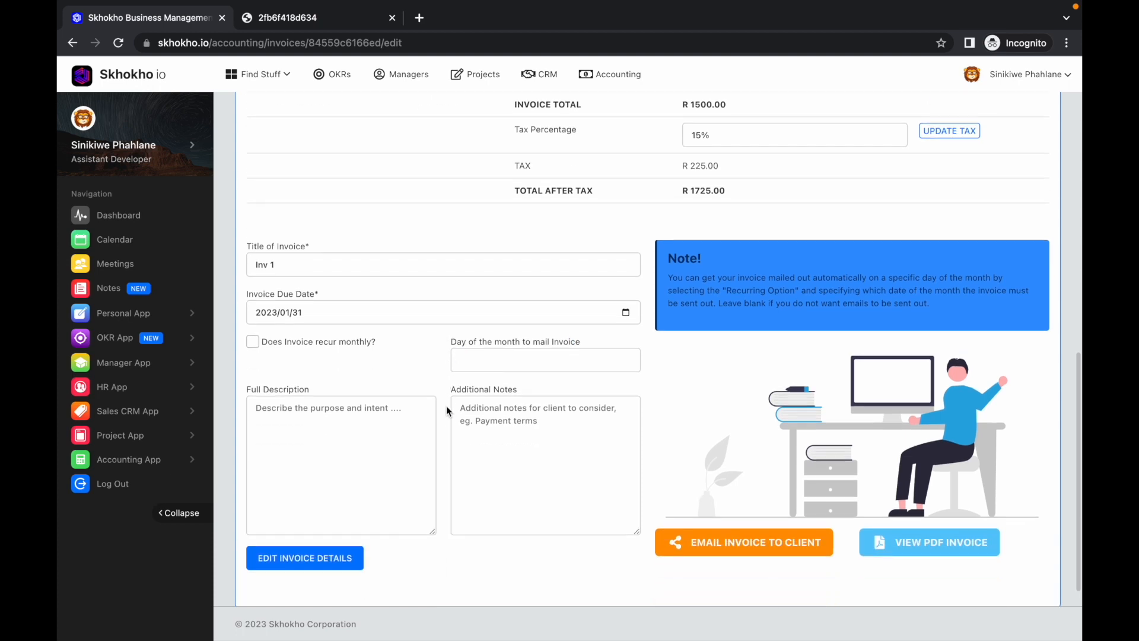
pyautogui.click(323, 373)
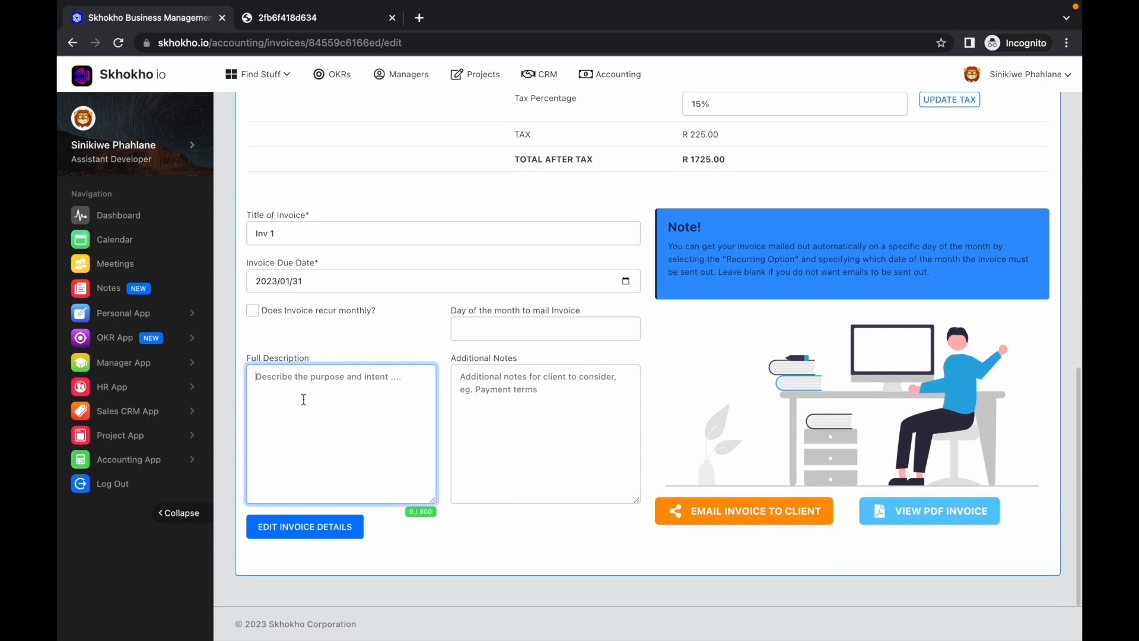
pyautogui.write('Des')
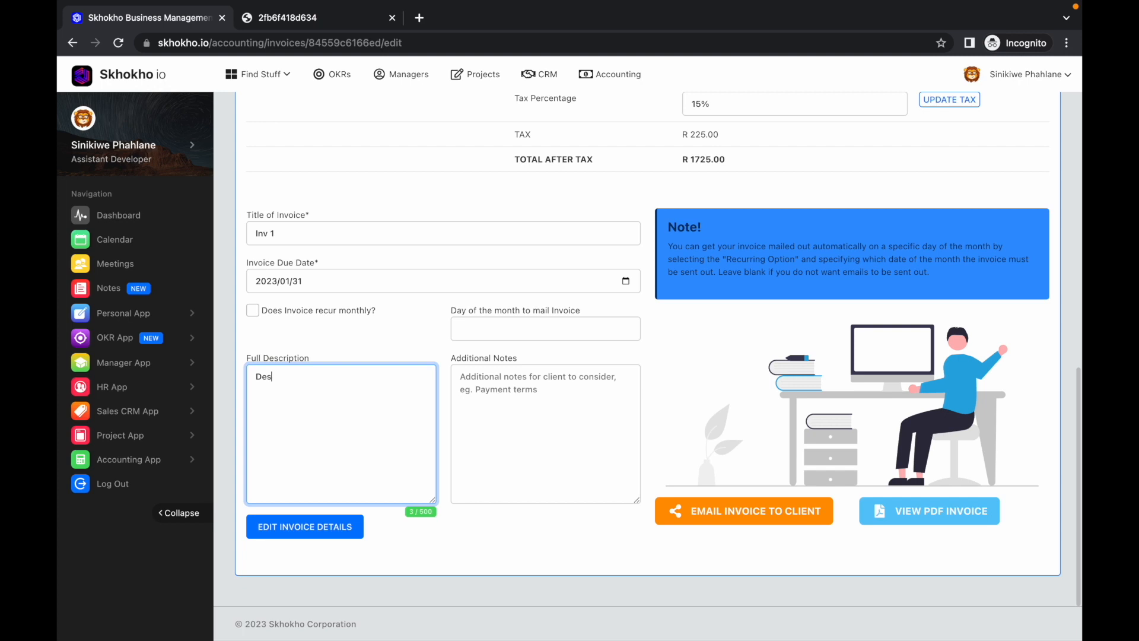
pyautogui.write('cription')
pyautogui.click(490, 422)
pyautogui.write('Please pay vi')
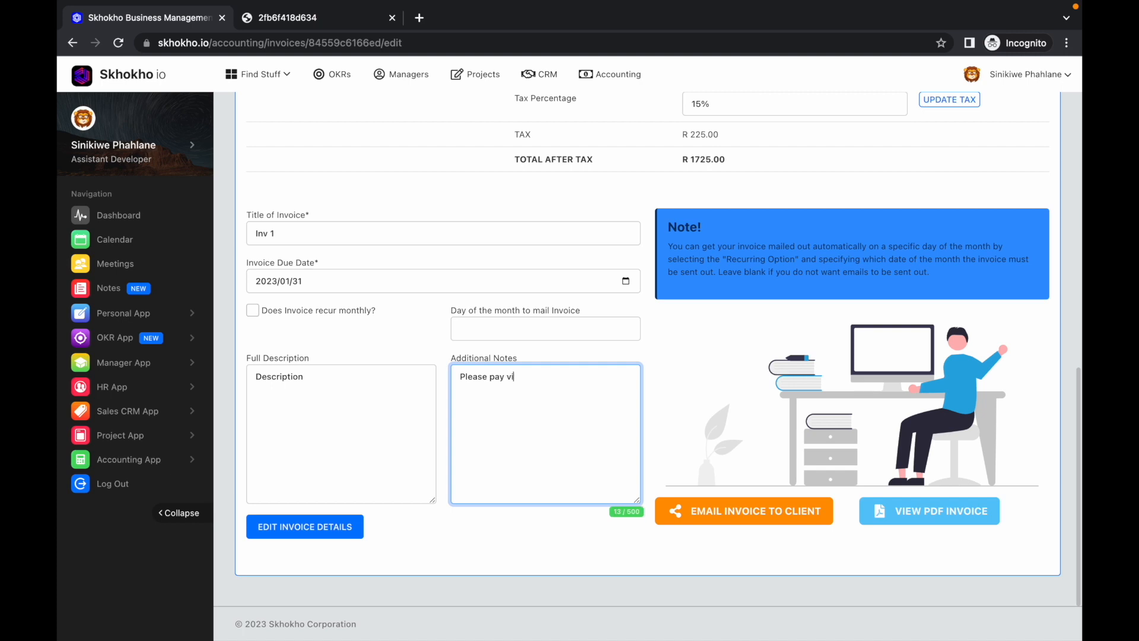
pyautogui.write('a EFT')
pyautogui.click(344, 528)
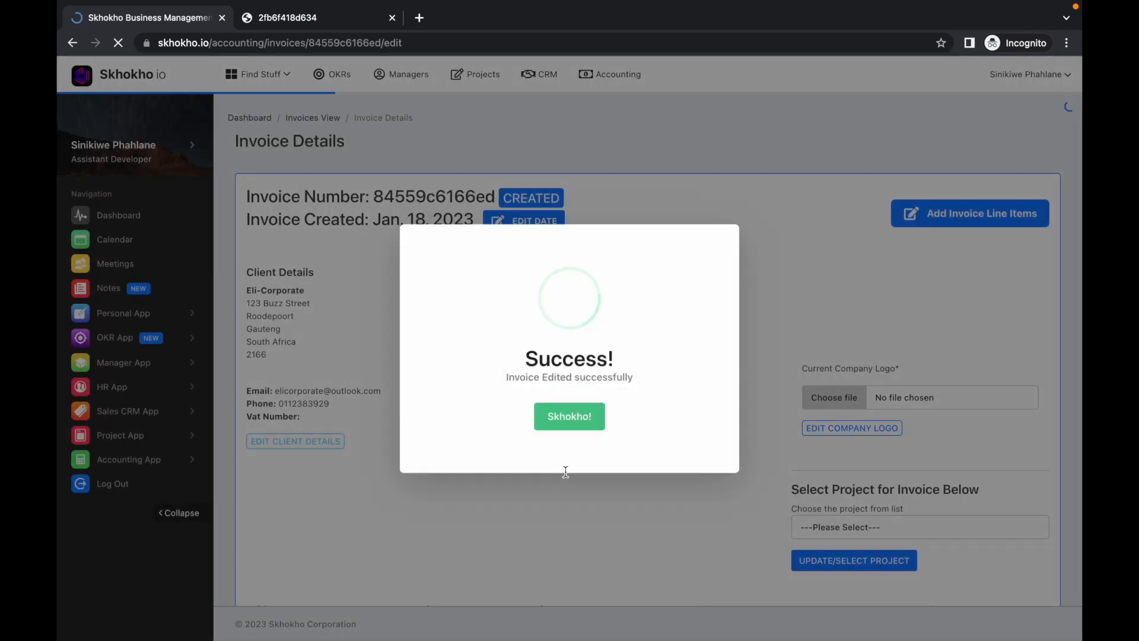
pyautogui.click(613, 537)
# - View the PDF invoice that is already open in the other browser tab and return to the invoice being edited
pyautogui.scroll(-8, 614, 520)
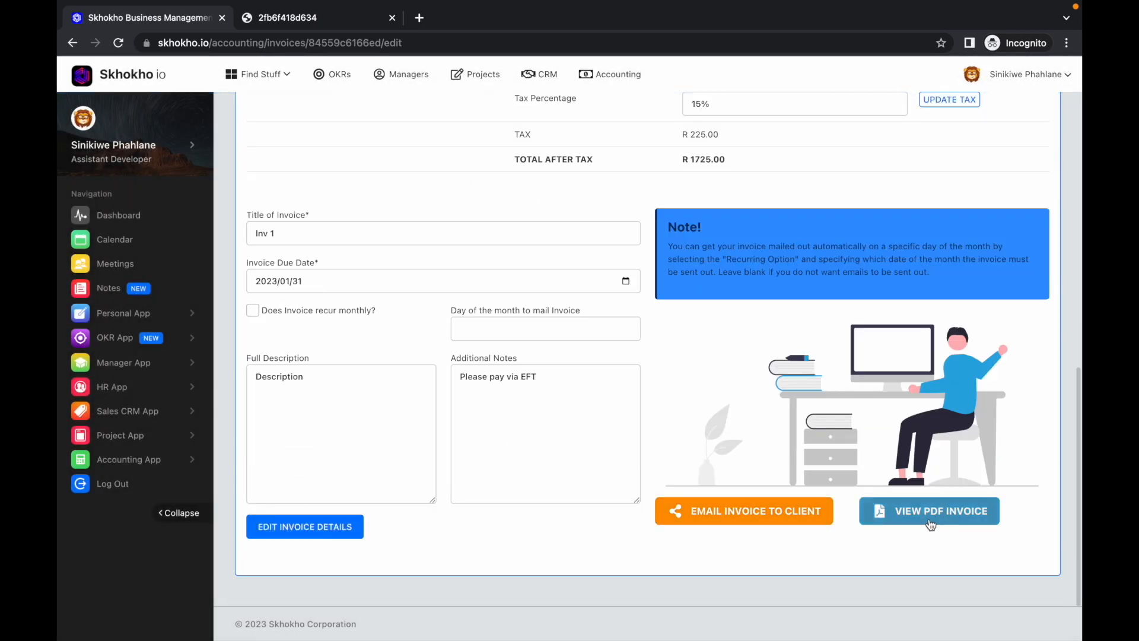
pyautogui.click(297, 16)
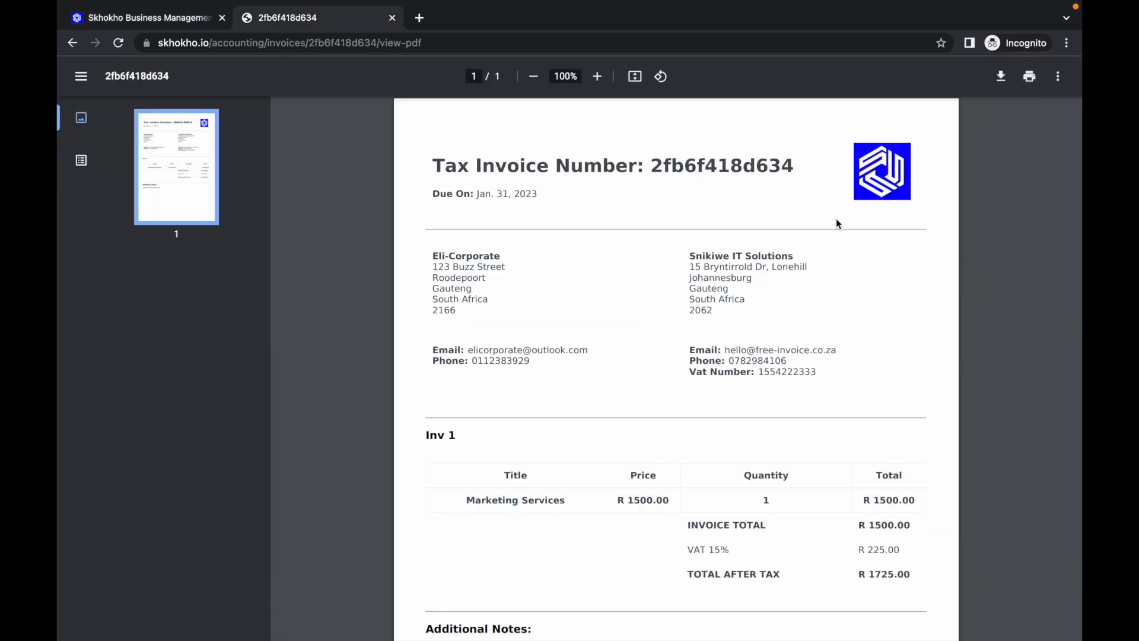
pyautogui.click(159, 24)
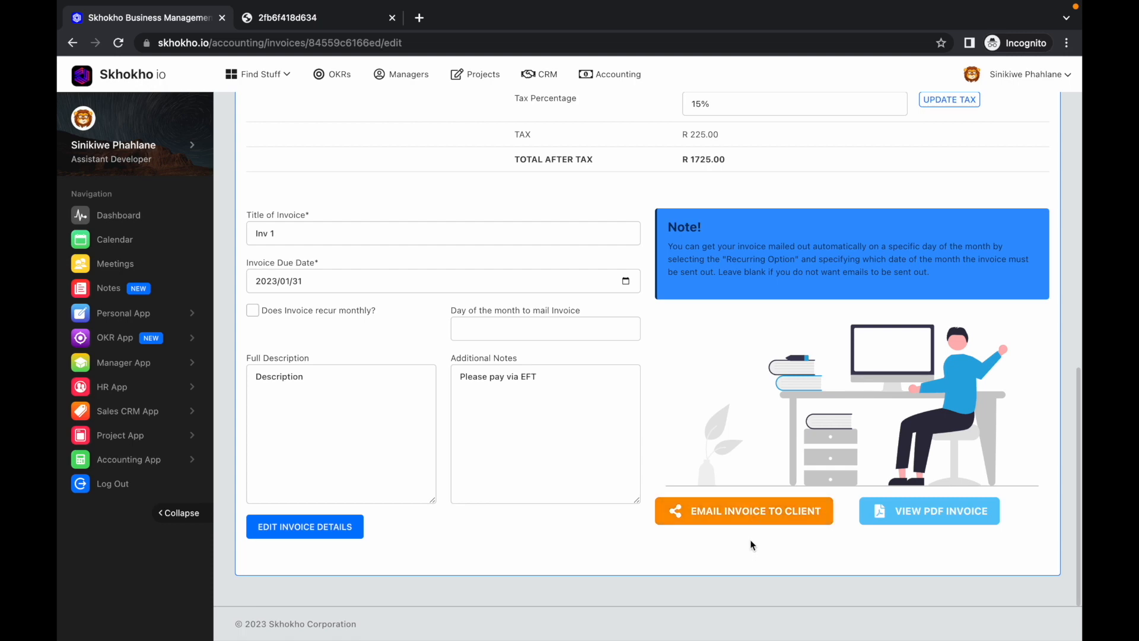
# - Review the client's e-mail address on the invoice and the option to email the invoice to the client
pyautogui.scroll(10, 703, 439)
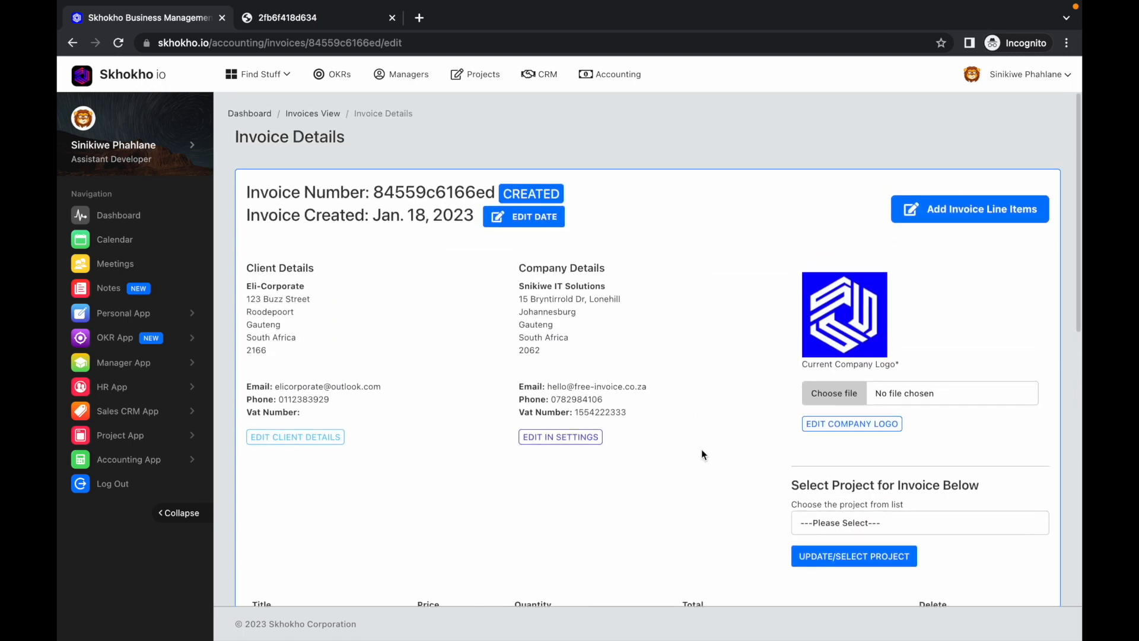
pyautogui.moveTo(383, 390); pyautogui.dragTo(271, 390)
pyautogui.click(477, 569)
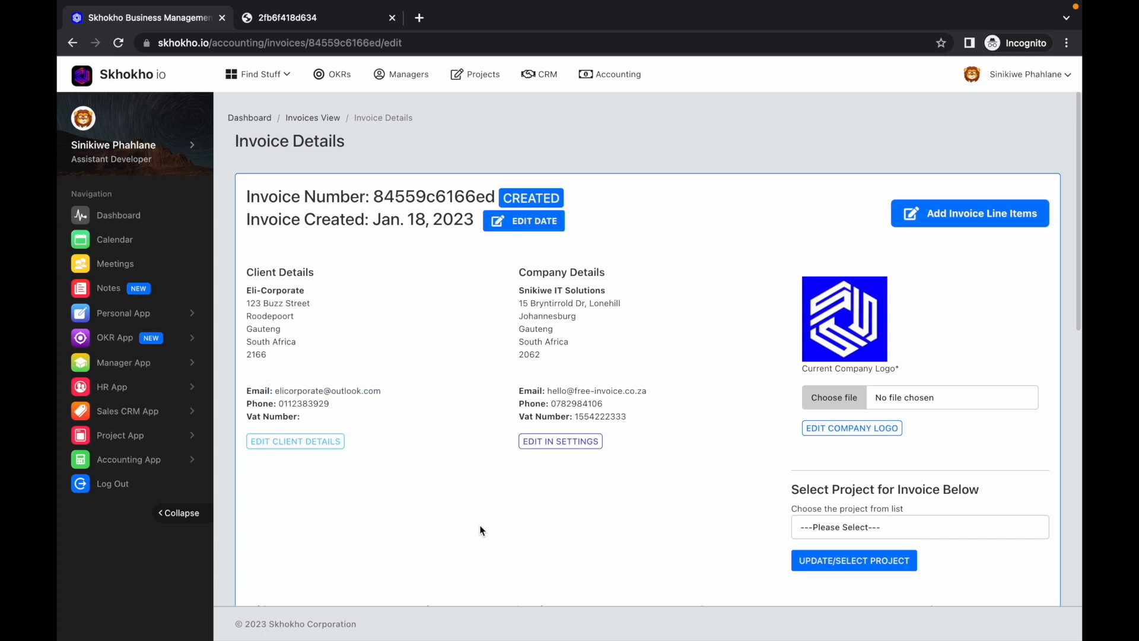
pyautogui.scroll(-8, 473, 534)
pyautogui.scroll(-3, 471, 490)
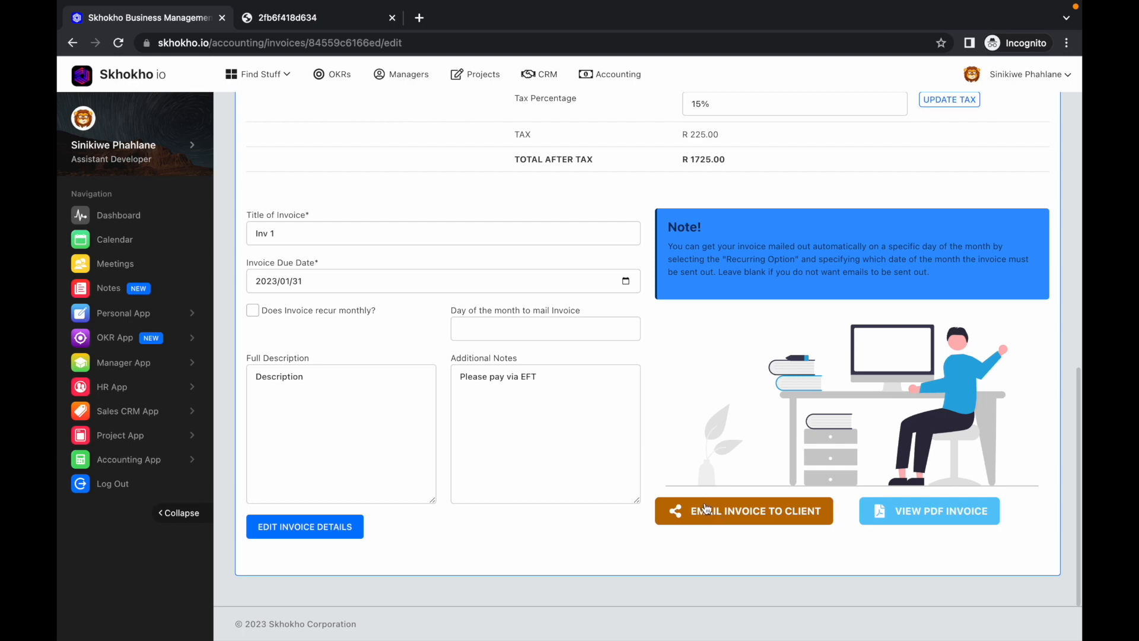
# - Open the invoice list and check the actions available for the Inv 1 invoice without choosing one
pyautogui.scroll(10, 700, 432)
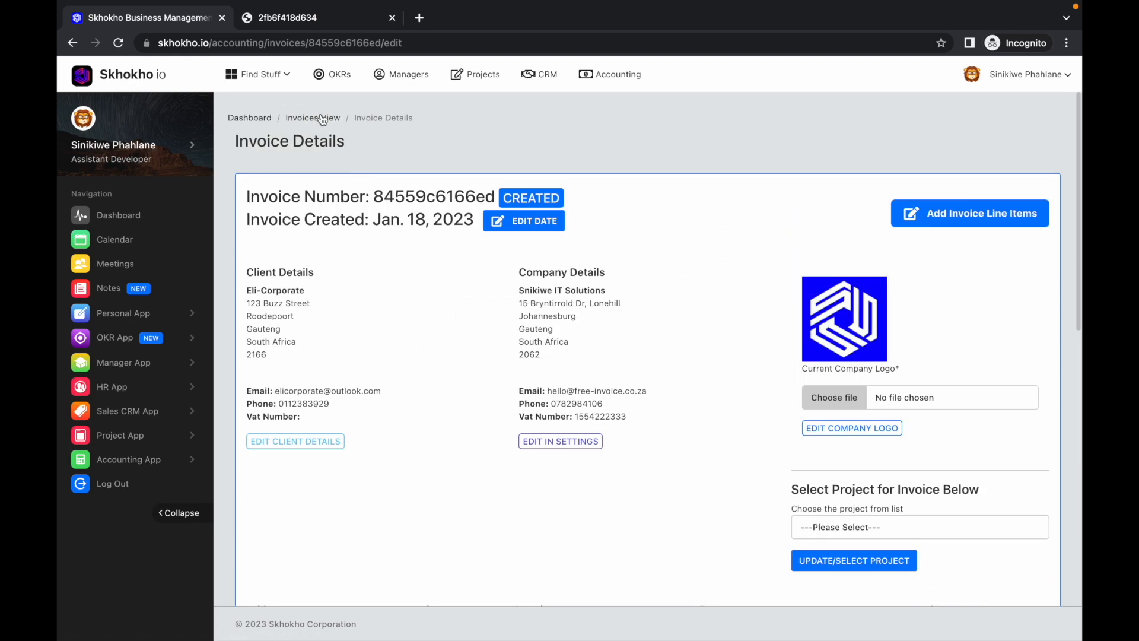
pyautogui.click(313, 123)
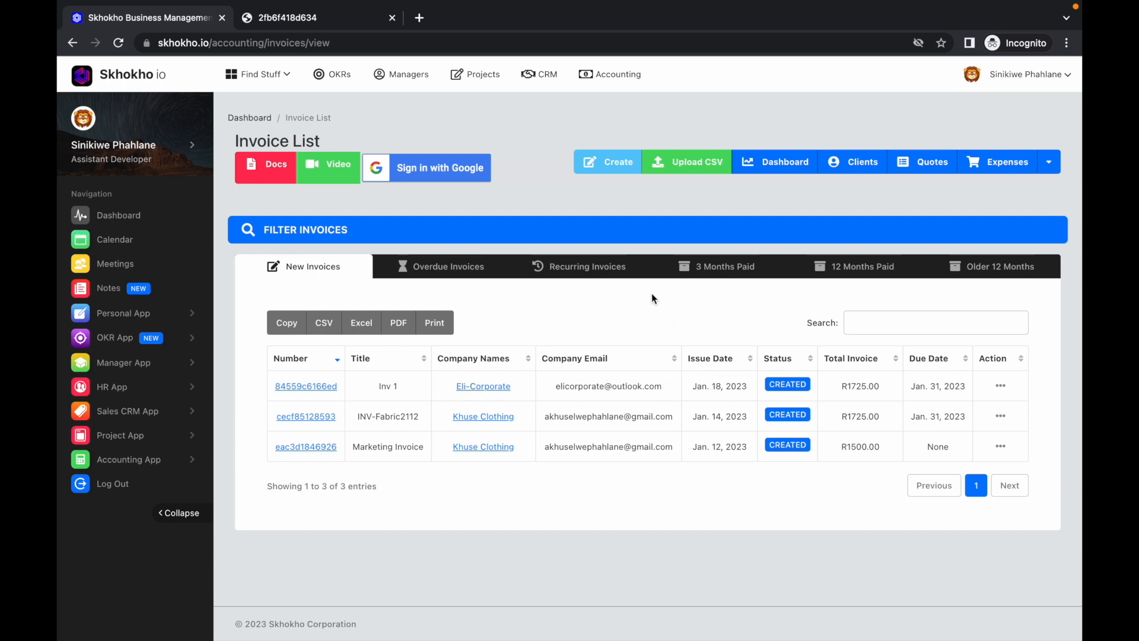
pyautogui.click(1001, 386)
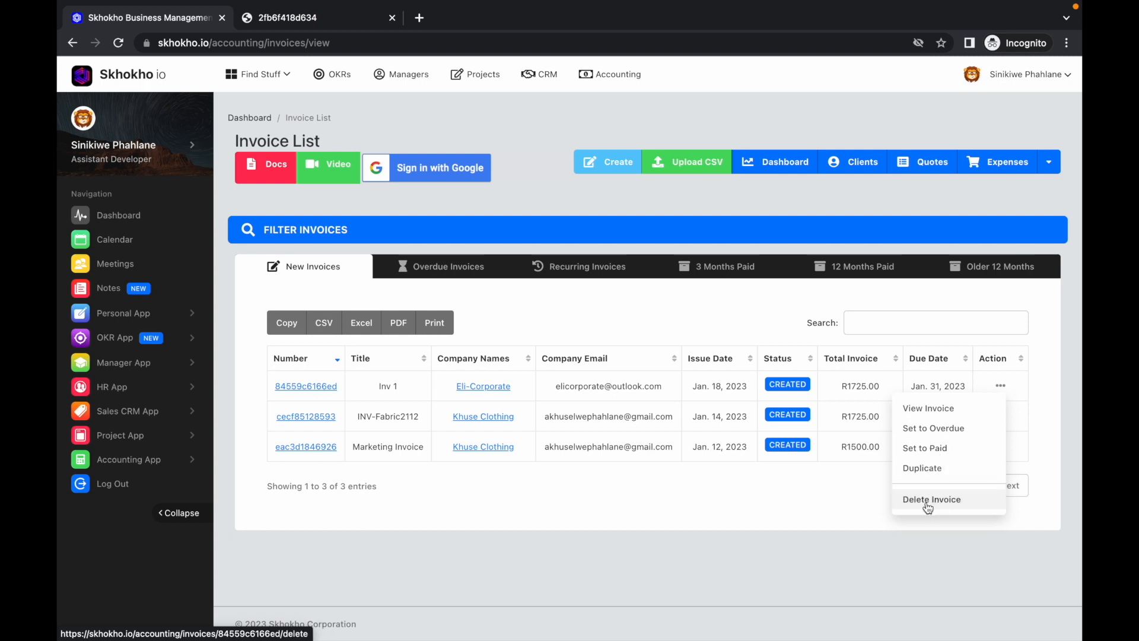
pyautogui.click(864, 497)
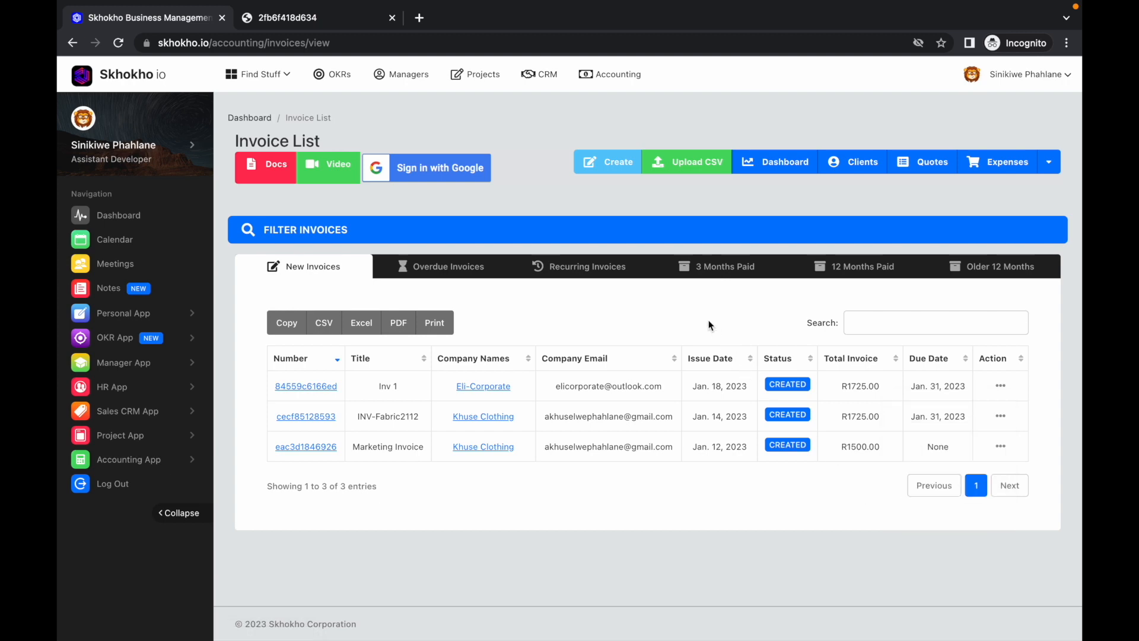
# - Open the invoice CSV upload instructions, switch to Numbers and look over the columns of the skhokho_invoice_upload_template spreadsheet
pyautogui.click(688, 172)
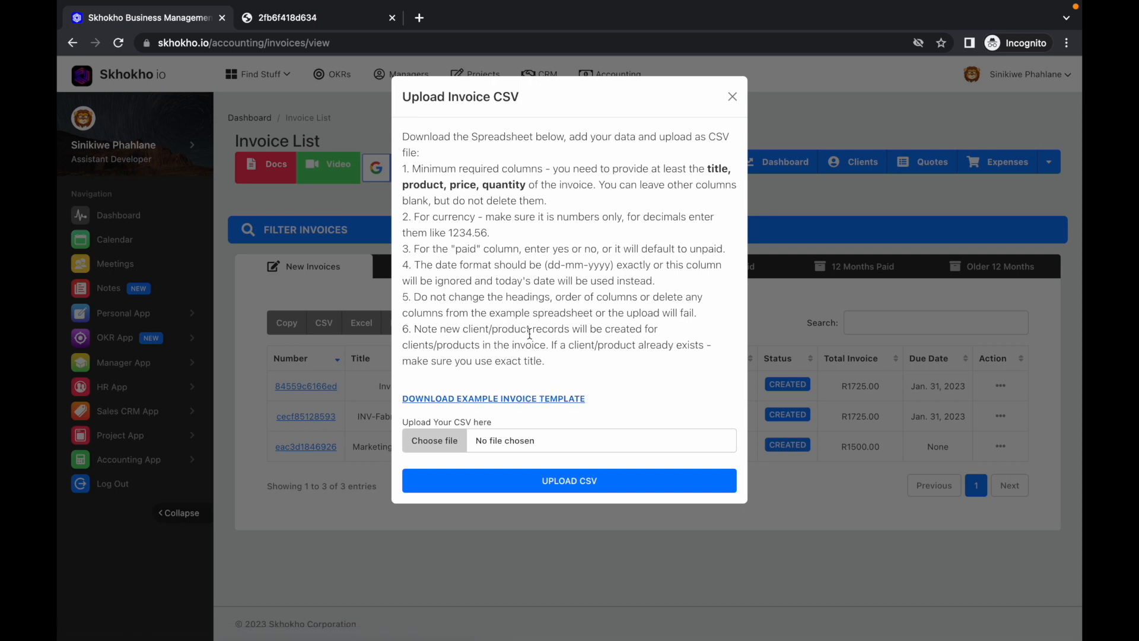
pyautogui.hotkey('ctrl', 'Left')
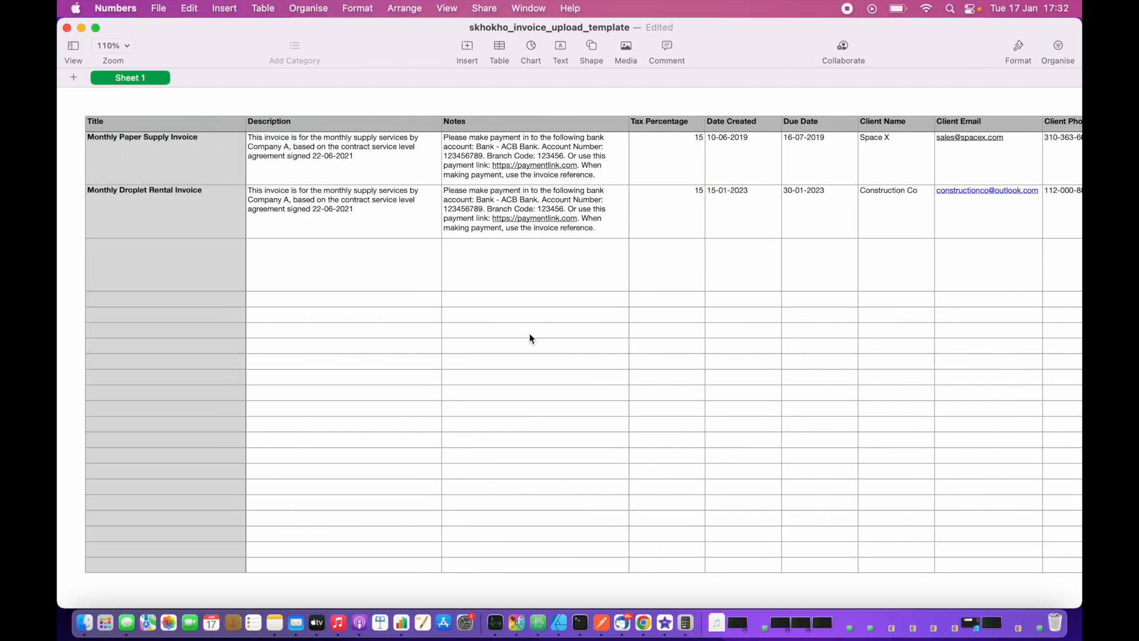
pyautogui.hscroll(10, 529, 338)
pyautogui.hscroll(15, 518, 339)
pyautogui.hscroll(-15, 517, 339)
pyautogui.hscroll(-2, 518, 339)
pyautogui.hscroll(2, 519, 339)
pyautogui.hscroll(-2, 520, 341)
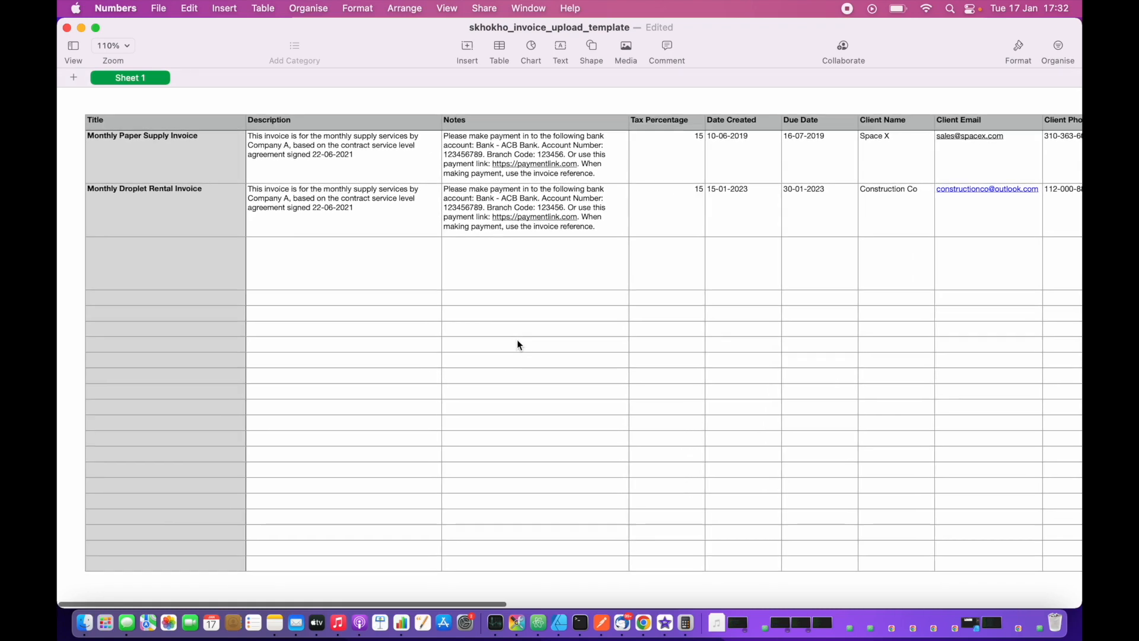
# - Examine the template's invoice and client columns and the Product Price entries of both sample invoices
pyautogui.hscroll(3, 517, 344)
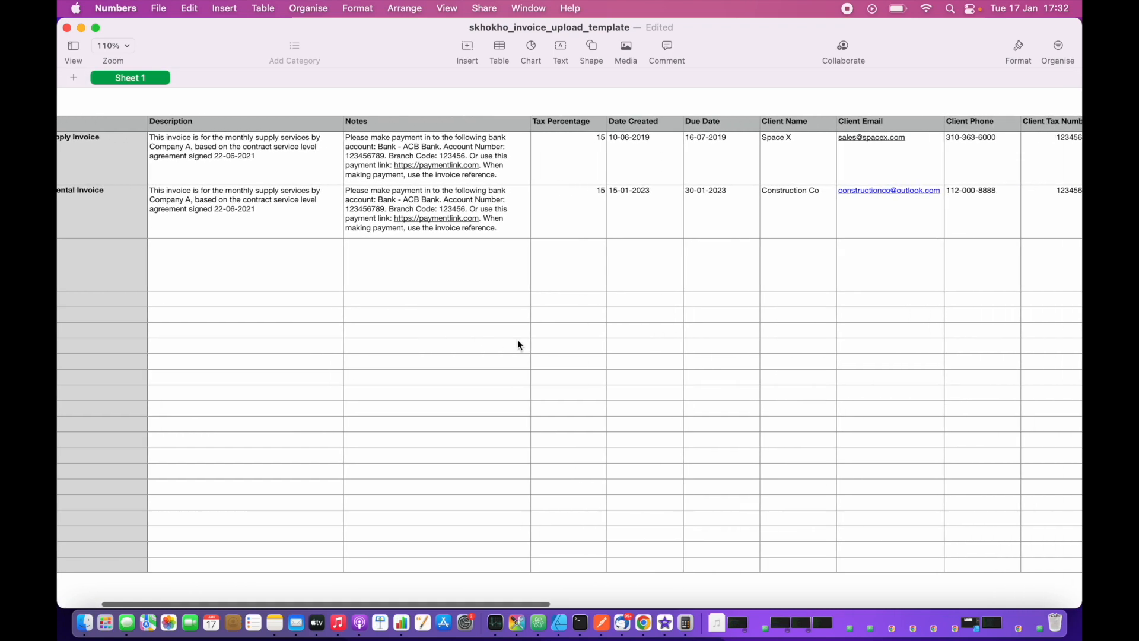
pyautogui.hscroll(5, 517, 344)
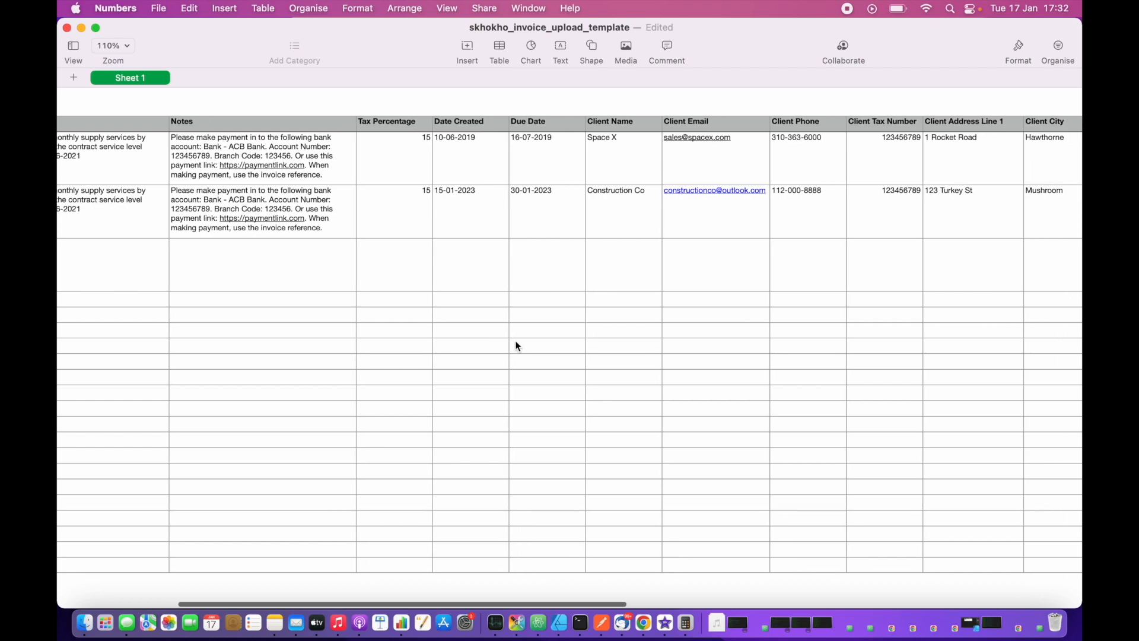
pyautogui.hscroll(1, 518, 345)
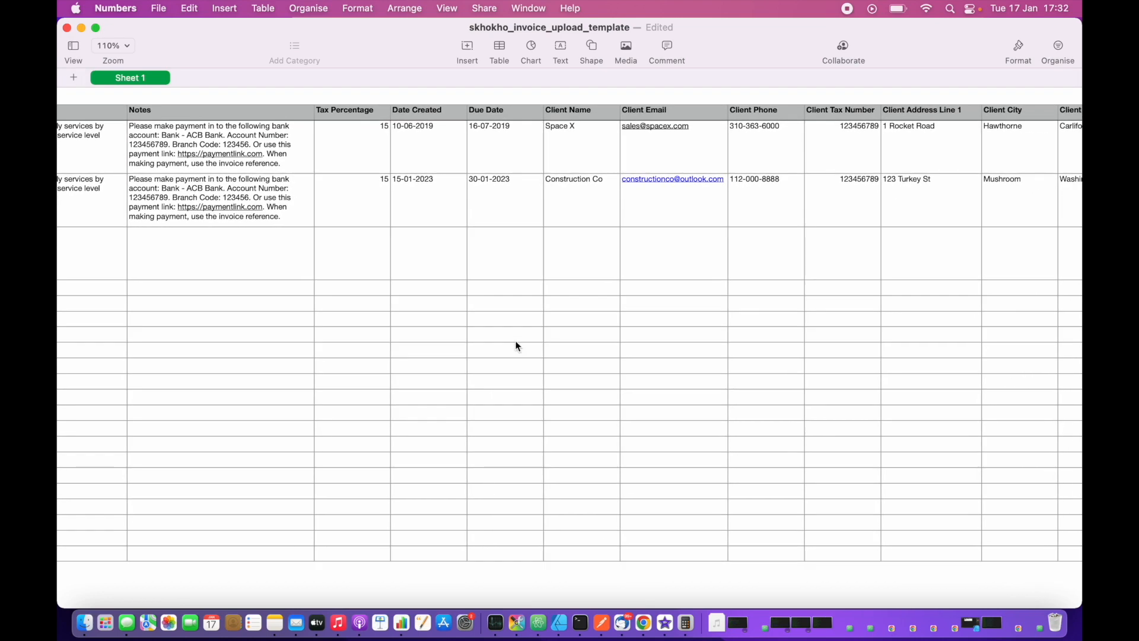
pyautogui.hscroll(15, 516, 345)
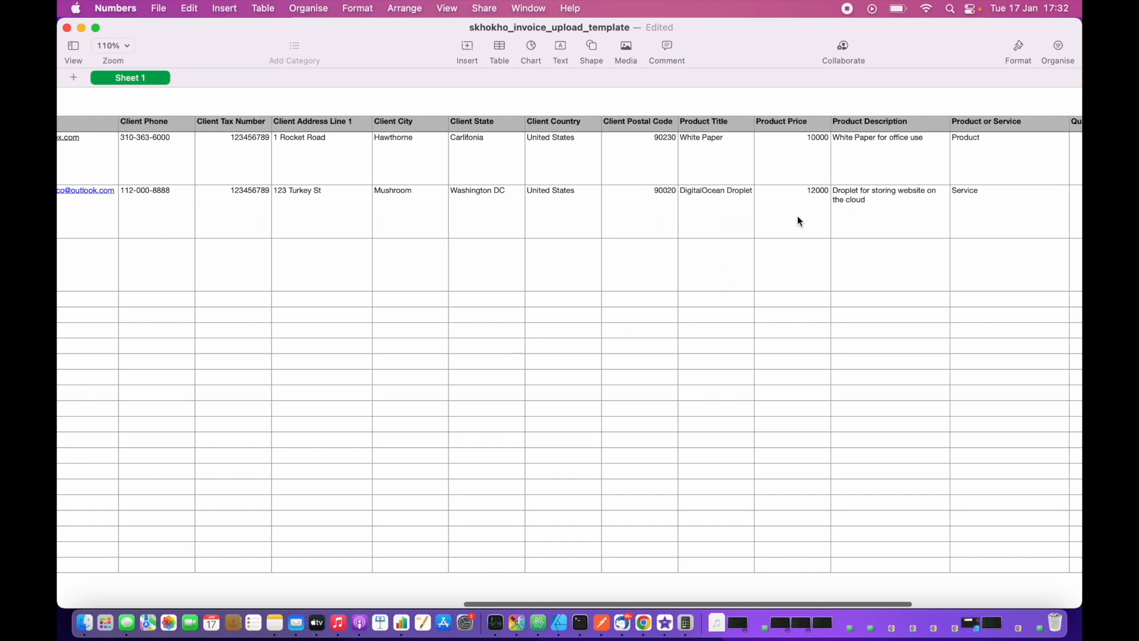
pyautogui.click(807, 172)
pyautogui.click(806, 204)
pyautogui.click(806, 168)
pyautogui.click(806, 208)
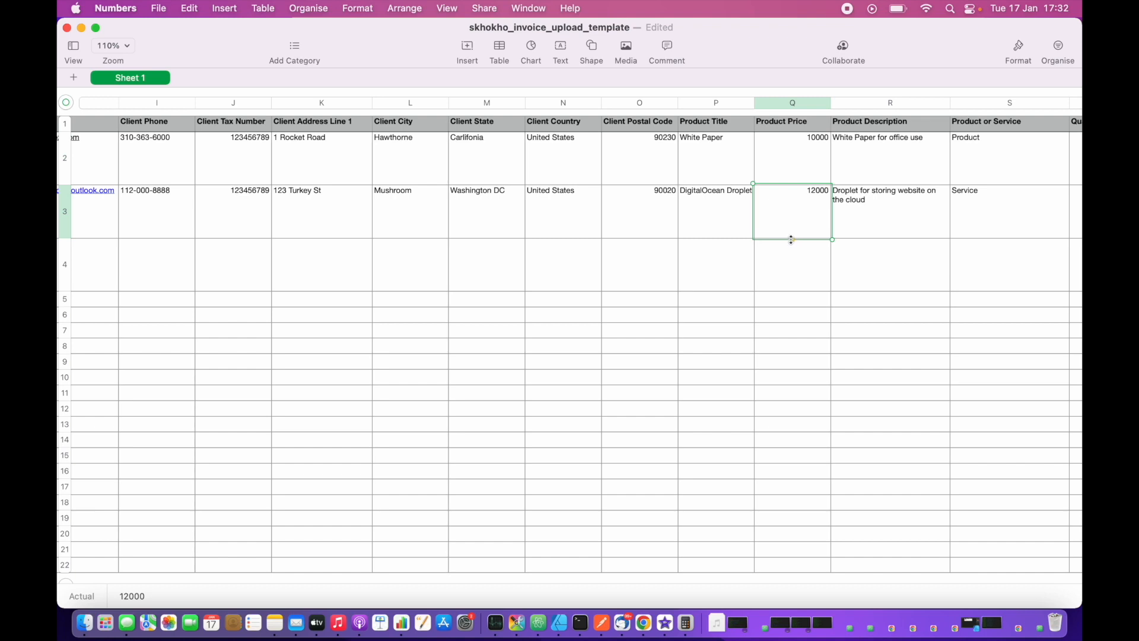
# - Check the Paid column entries for both sample invoices at the end of the template
pyautogui.hscroll(5, 788, 264)
pyautogui.click(931, 165)
pyautogui.click(936, 194)
pyautogui.click(935, 155)
pyautogui.click(940, 220)
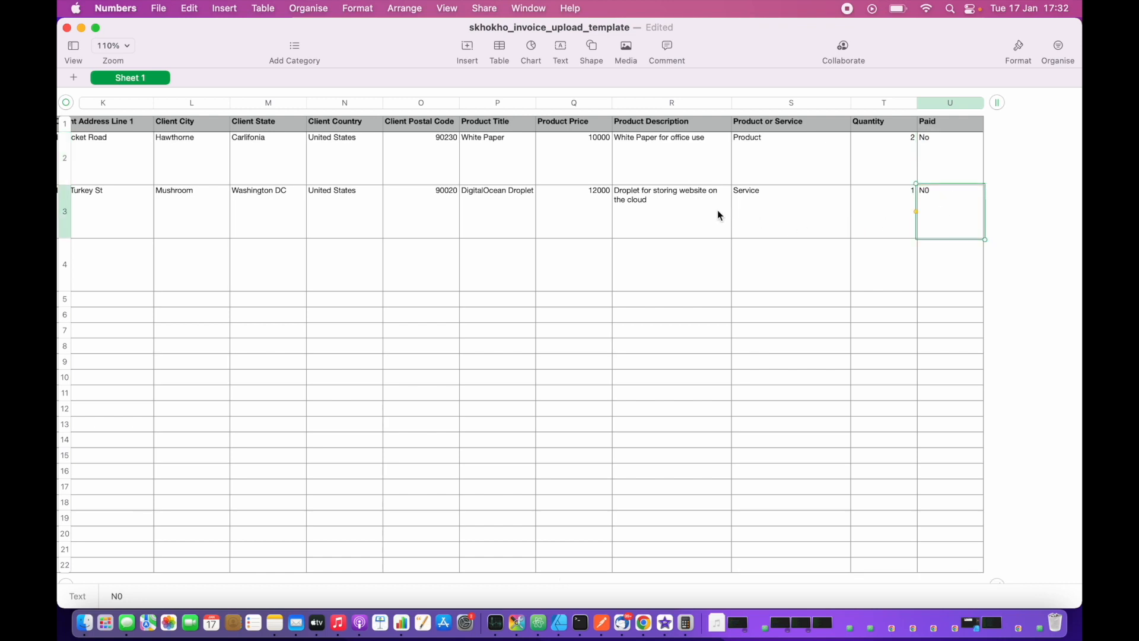
# - Check the date format of the Due Date entries in the template's two sample rows
pyautogui.hscroll(-10, 720, 215)
pyautogui.hscroll(-2, 718, 215)
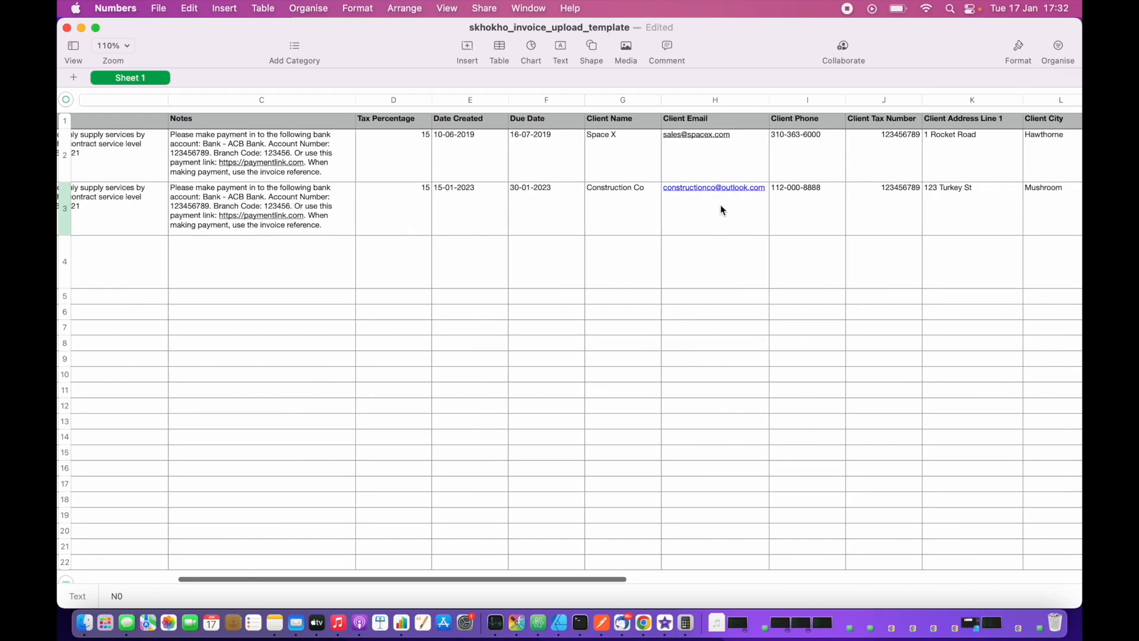
pyautogui.click(543, 158)
pyautogui.click(538, 191)
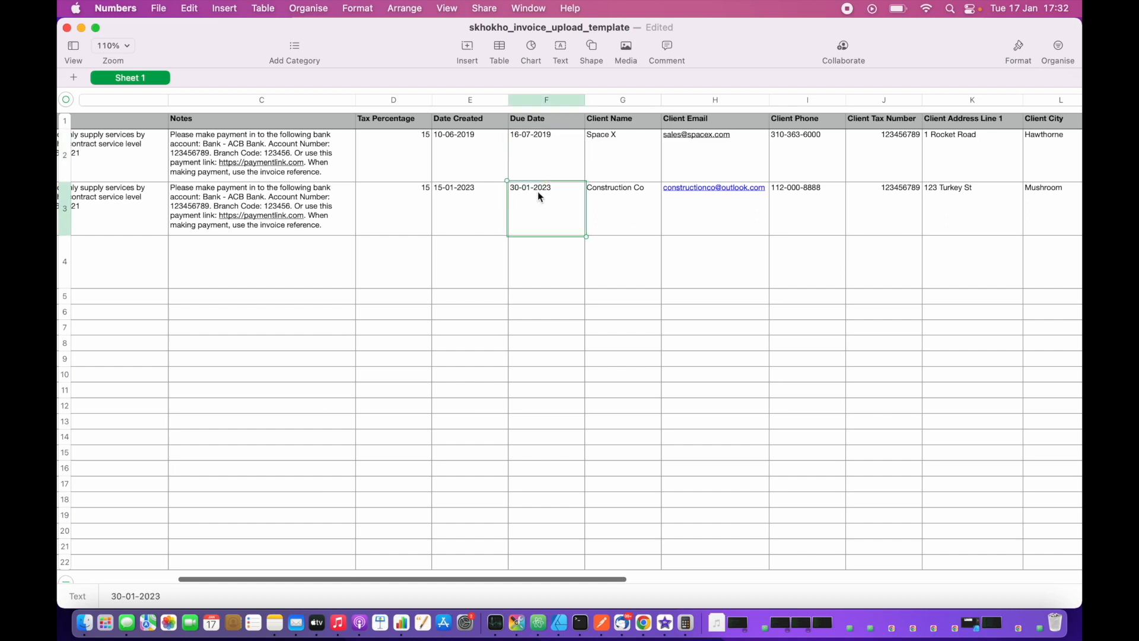
pyautogui.click(548, 163)
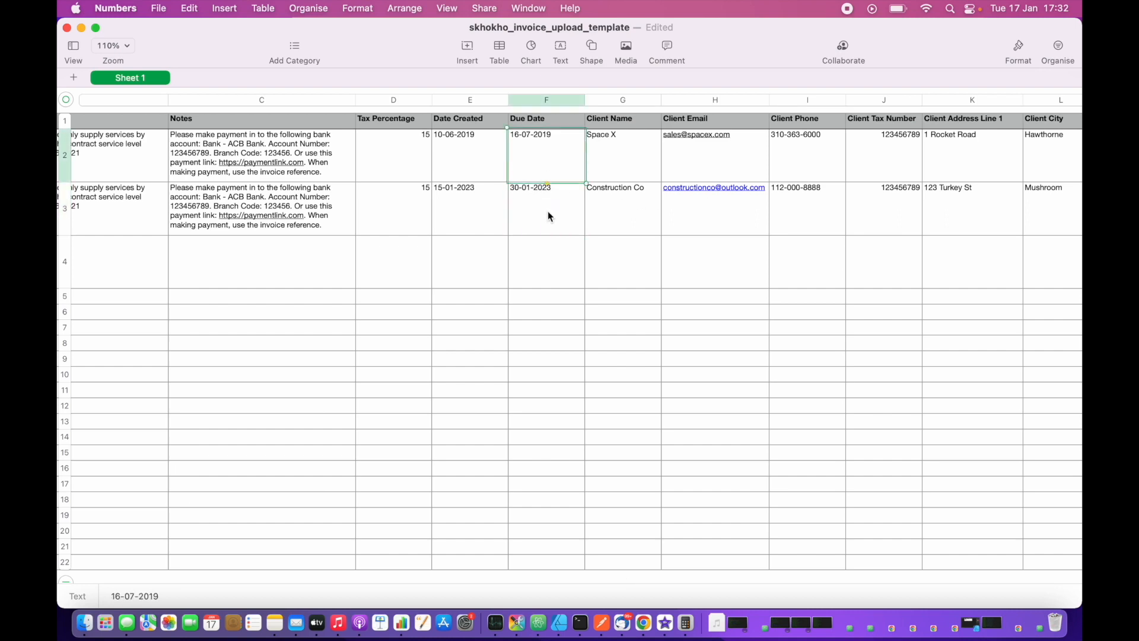
pyautogui.click(556, 264)
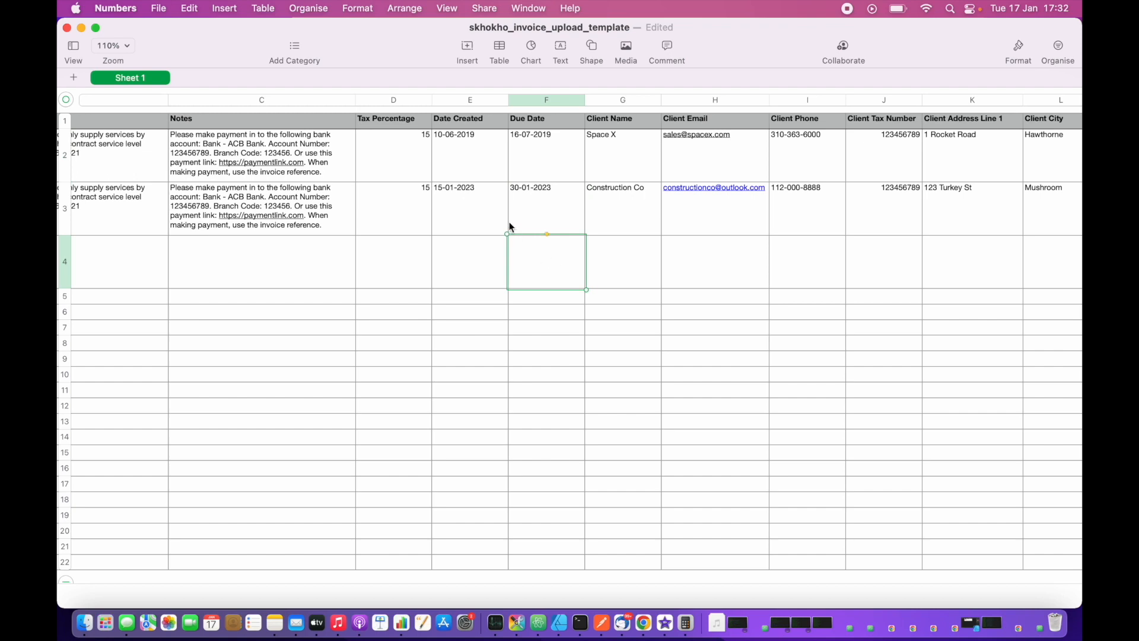
# - Inspect the Tax Percentage, Date Created and Due Date headings and the second sample invoice's creation date
pyautogui.click(383, 122)
pyautogui.click(451, 117)
pyautogui.click(528, 119)
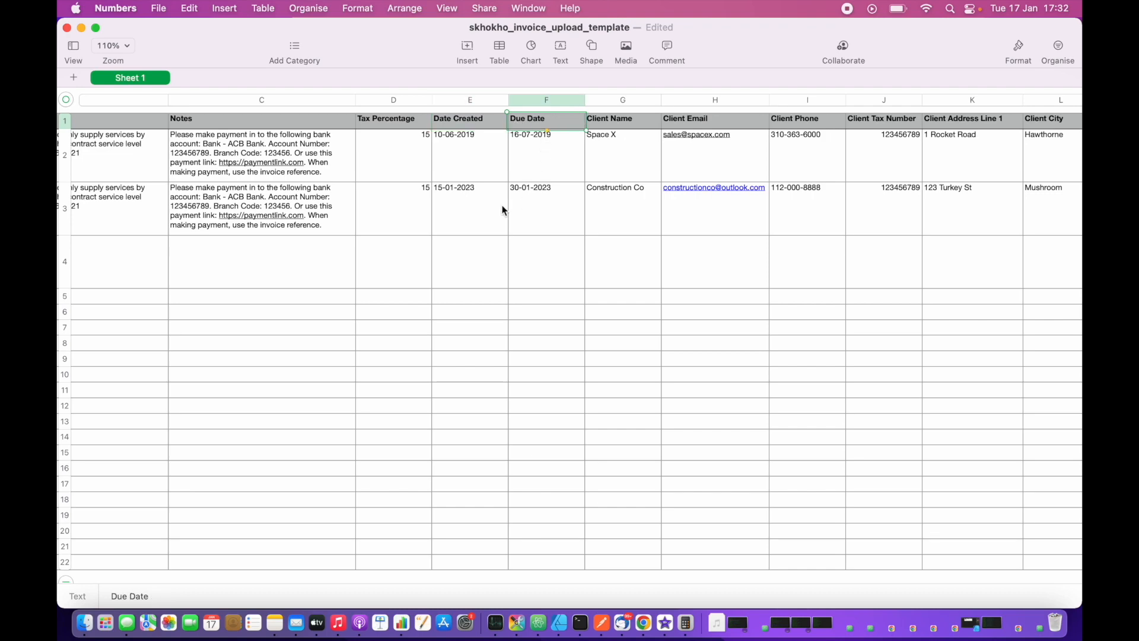
pyautogui.click(499, 227)
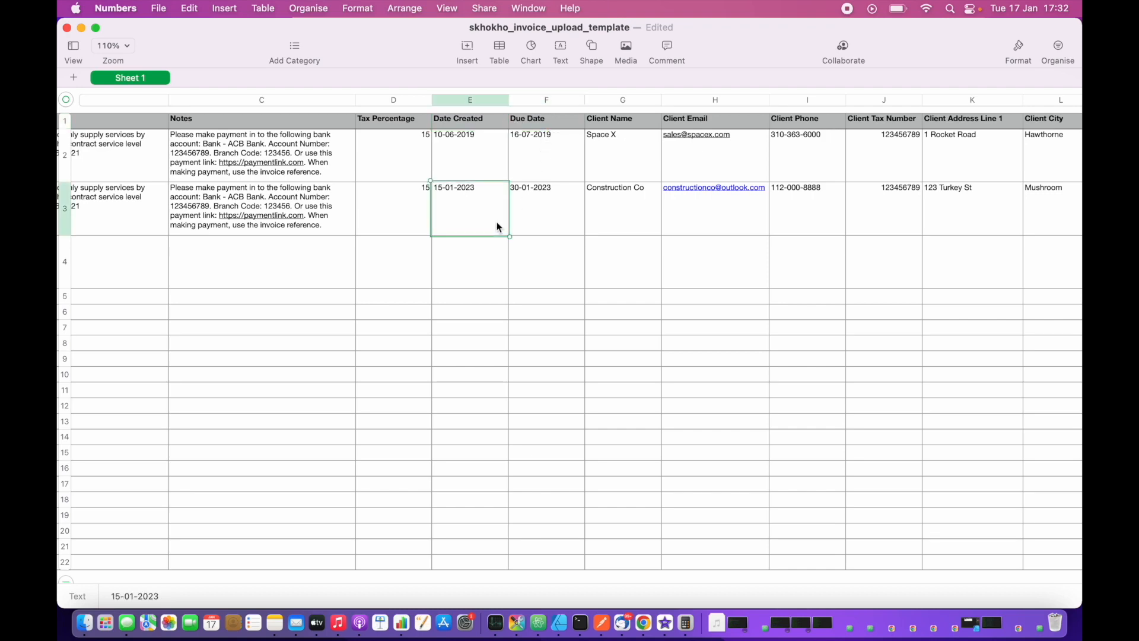
# - Locate the CSV export option for the invoice template spreadsheet without exporting it
pyautogui.hscroll(-10, 497, 227)
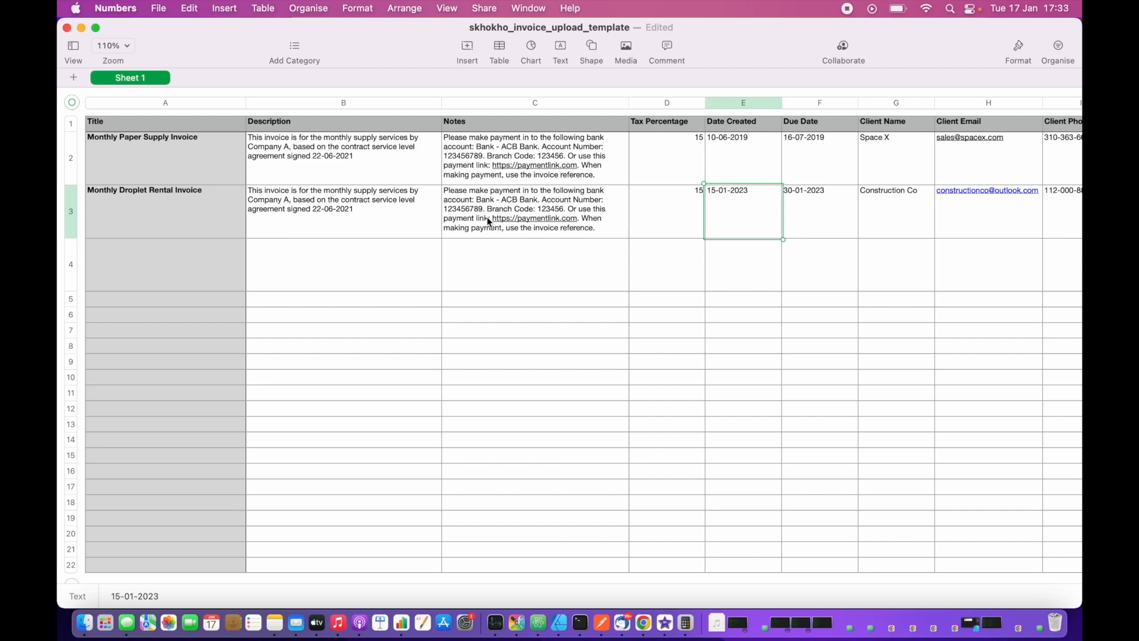
pyautogui.click(160, 9)
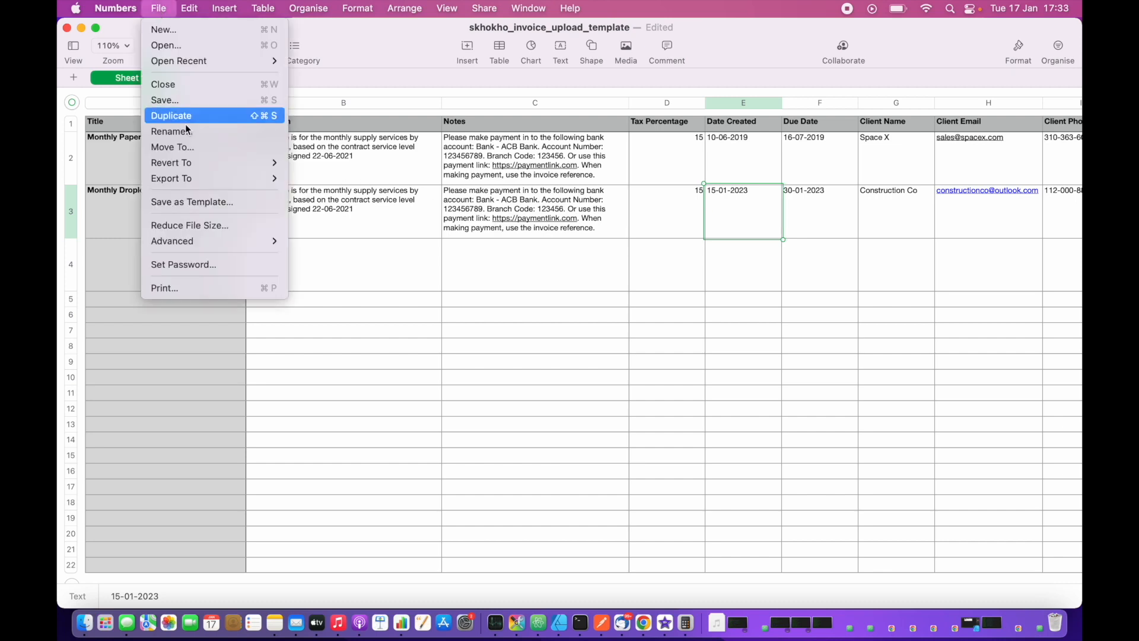
pyautogui.moveTo(187, 179)
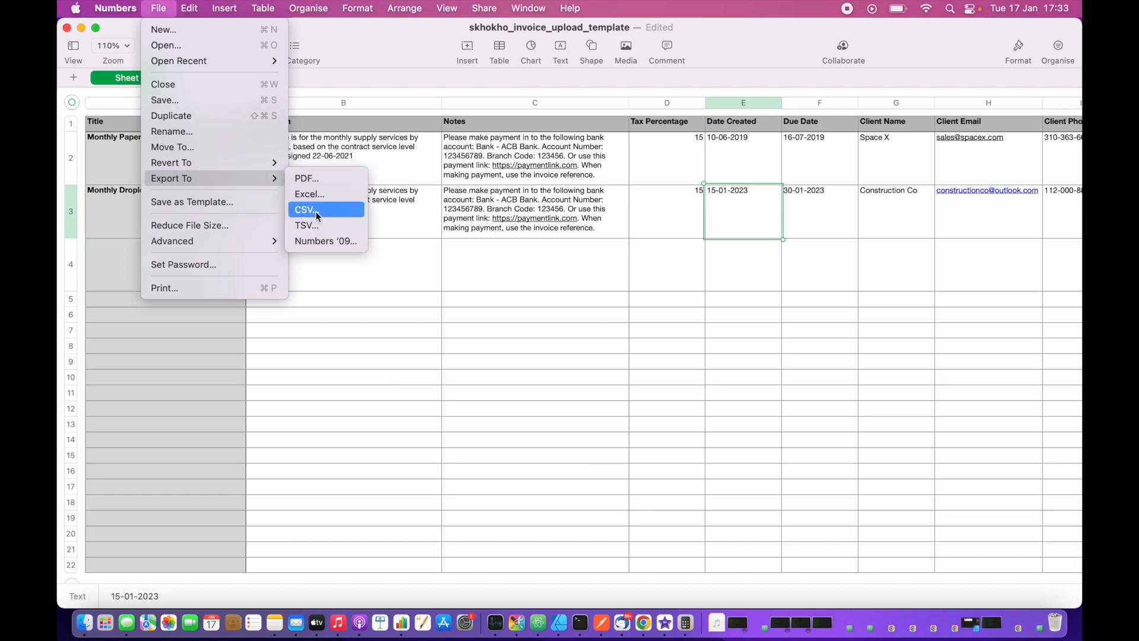
pyautogui.click(387, 252)
# - Switch to Skhokho in Chrome and upload skhokho_invoice_upload_template from the Desktop as the invoice CSV, dismissing the closing message
pyautogui.hotkey('ctrl', 'Right')
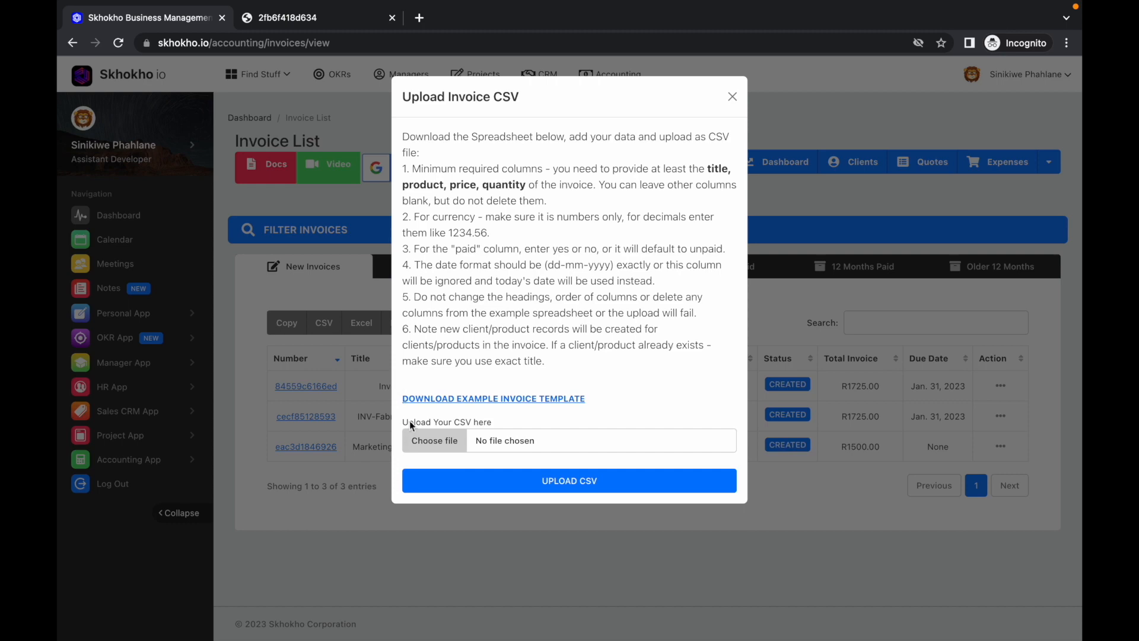
pyautogui.click(442, 442)
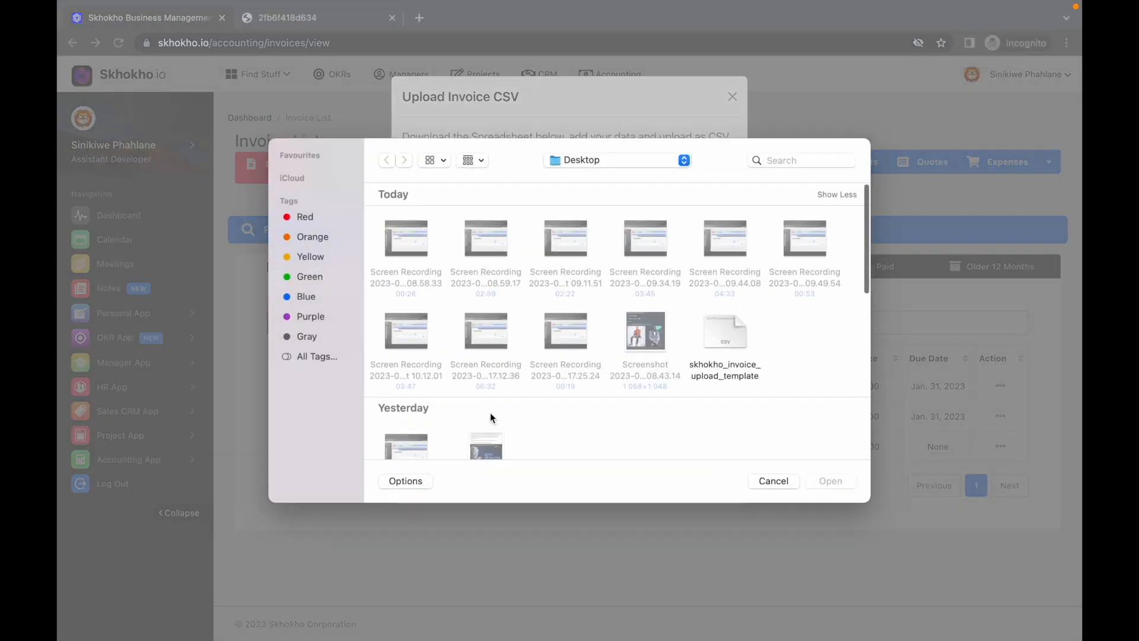
pyautogui.click(716, 370)
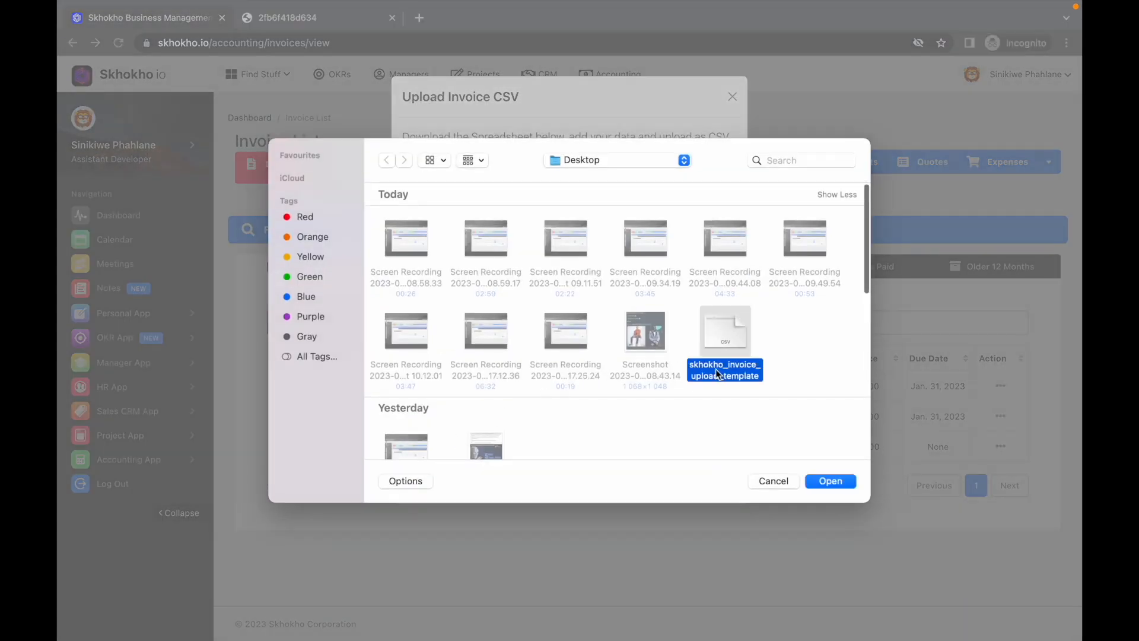
pyautogui.click(826, 481)
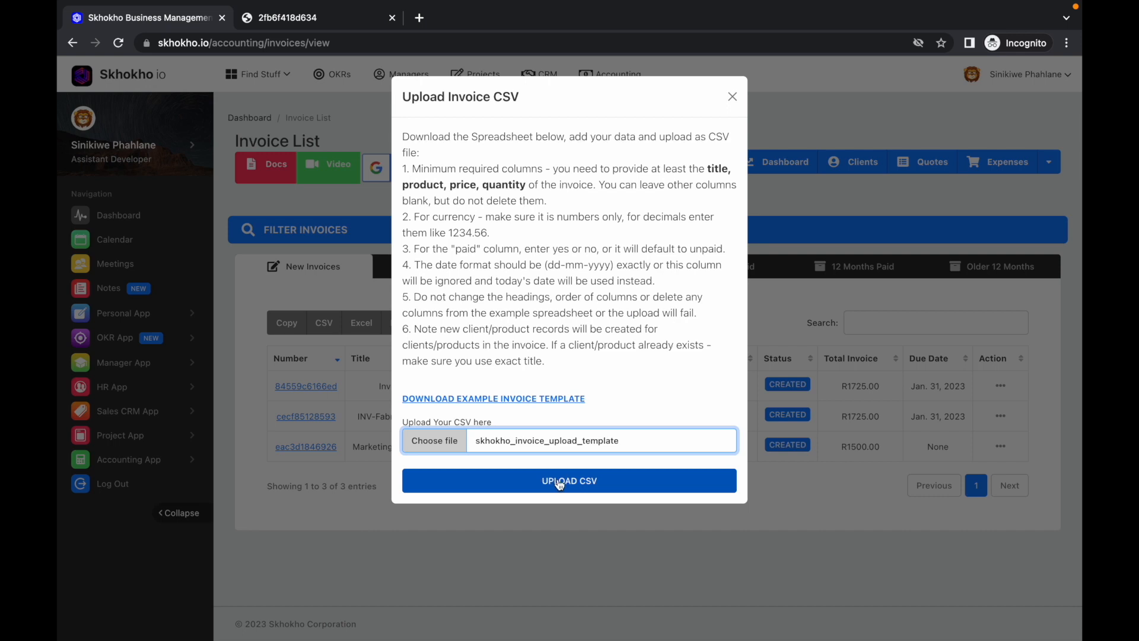
pyautogui.click(560, 484)
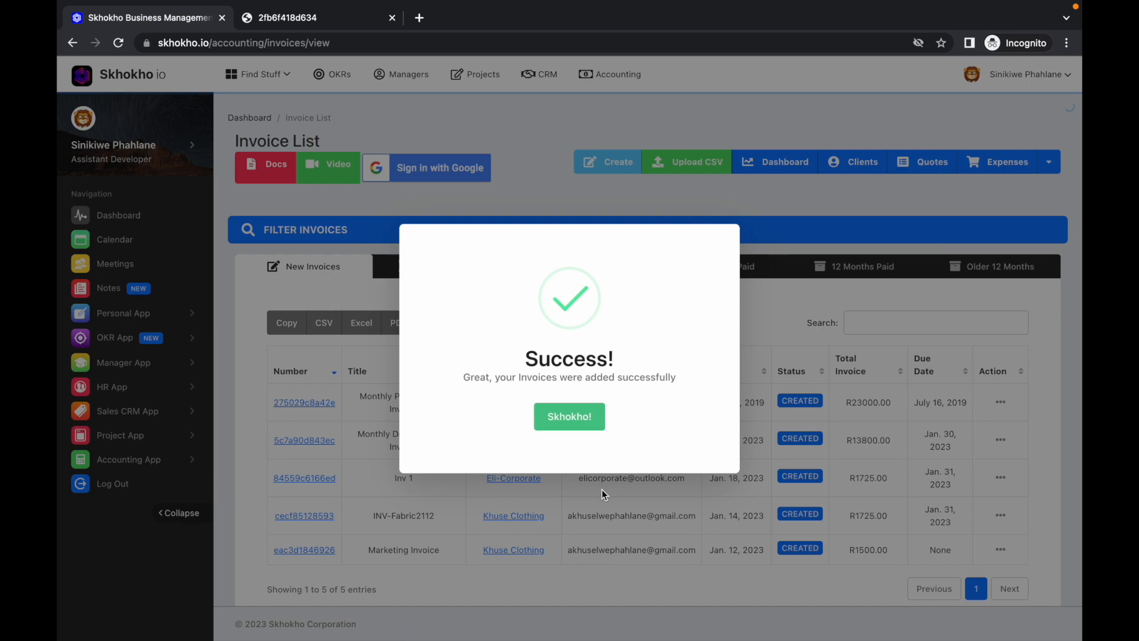
pyautogui.click(602, 489)
pyautogui.scroll(-1, 544, 419)
pyautogui.scroll(1, 538, 407)
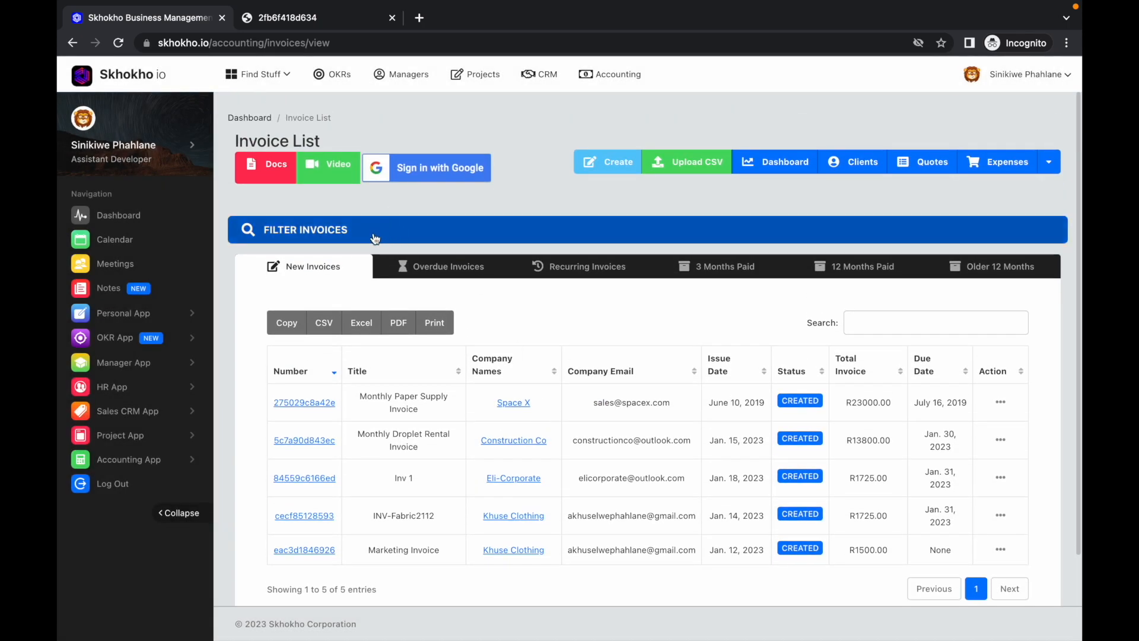
# - Filter the invoices to the date range 09/26/2022 to 01/25/2023 and look through the filtered list
pyautogui.click(375, 238)
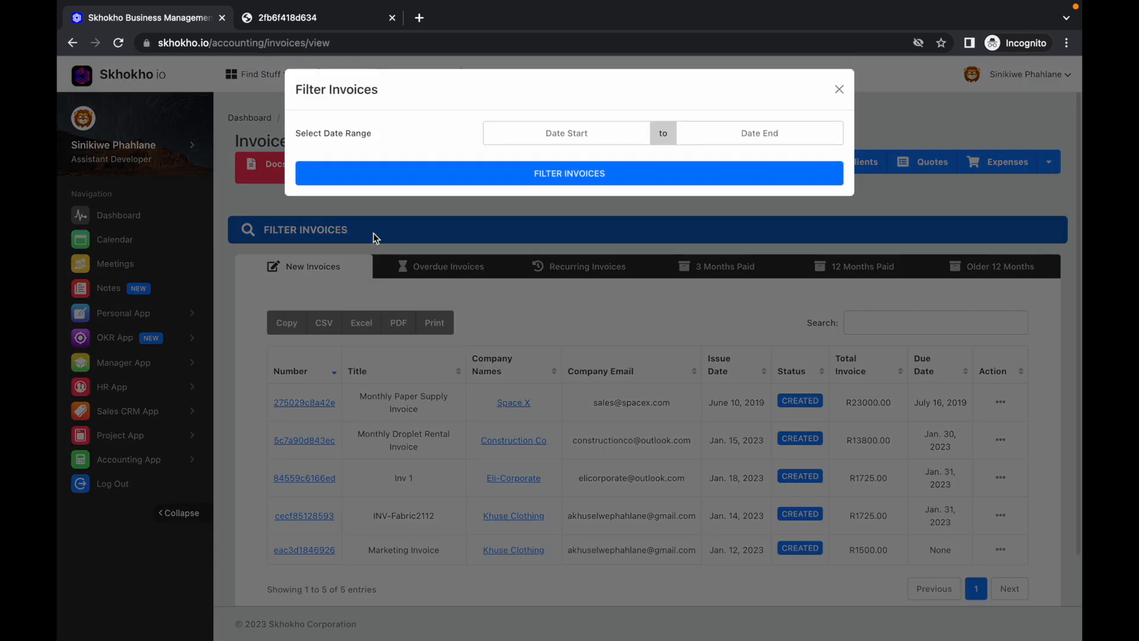
pyautogui.click(588, 138)
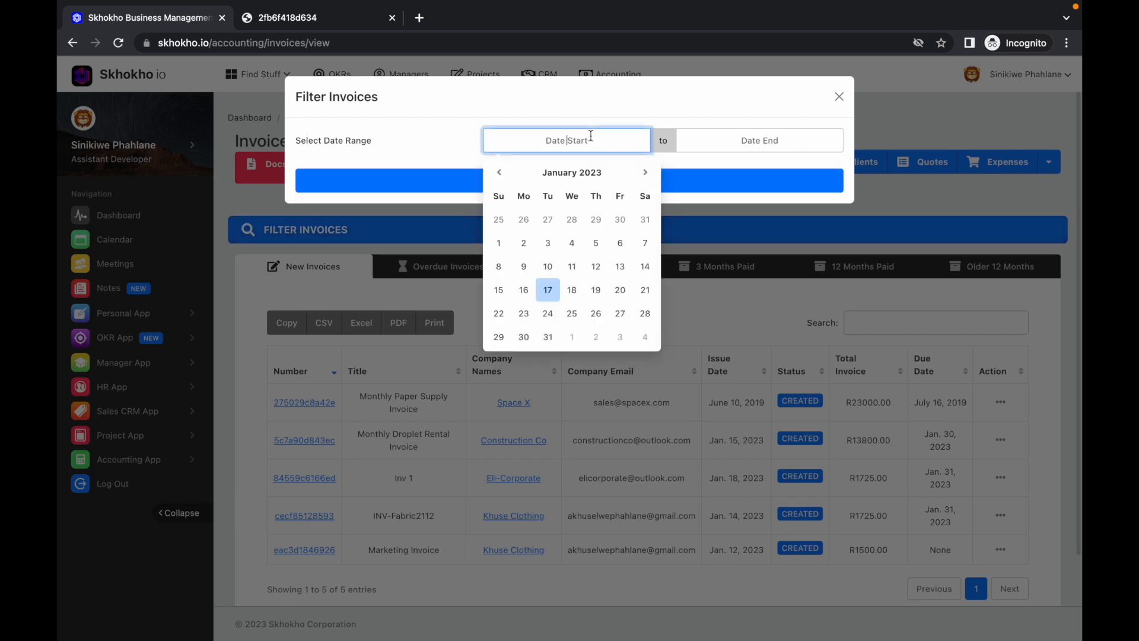
pyautogui.click(500, 174)
pyautogui.click(500, 173)
pyautogui.click(503, 181)
pyautogui.click(522, 221)
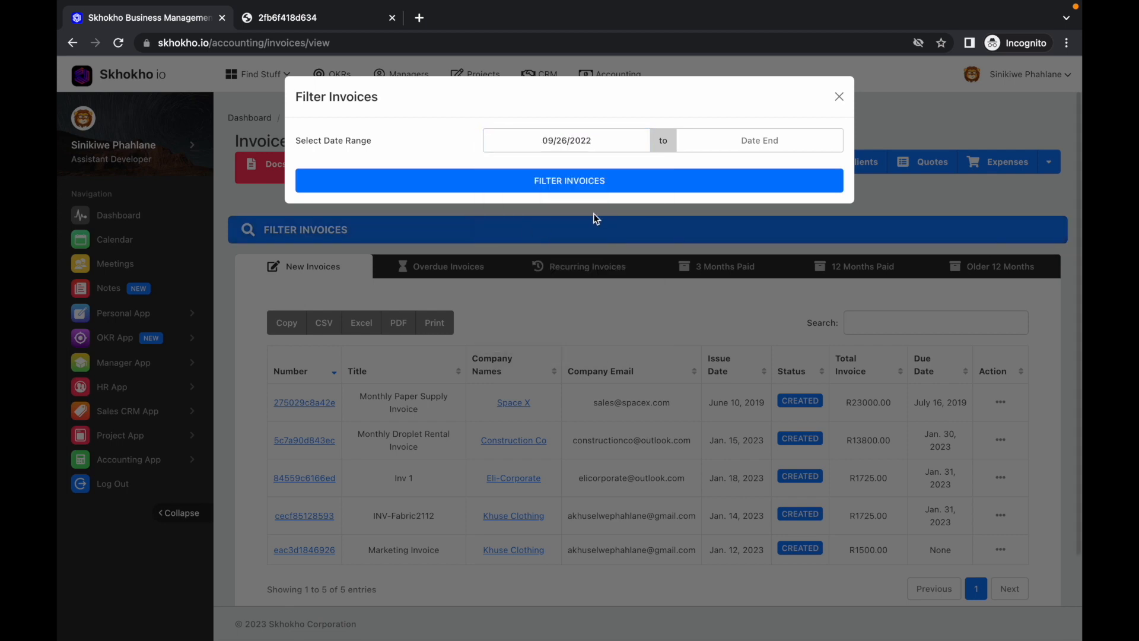
pyautogui.click(725, 143)
pyautogui.click(765, 313)
pyautogui.click(611, 184)
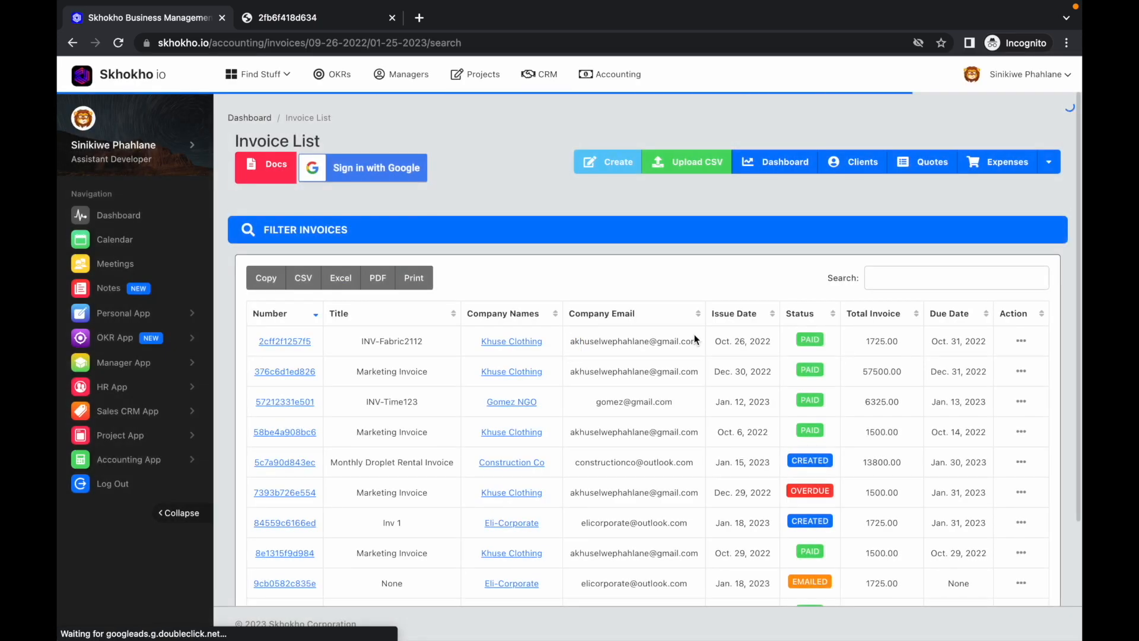
pyautogui.scroll(-2, 696, 339)
pyautogui.scroll(2, 697, 339)
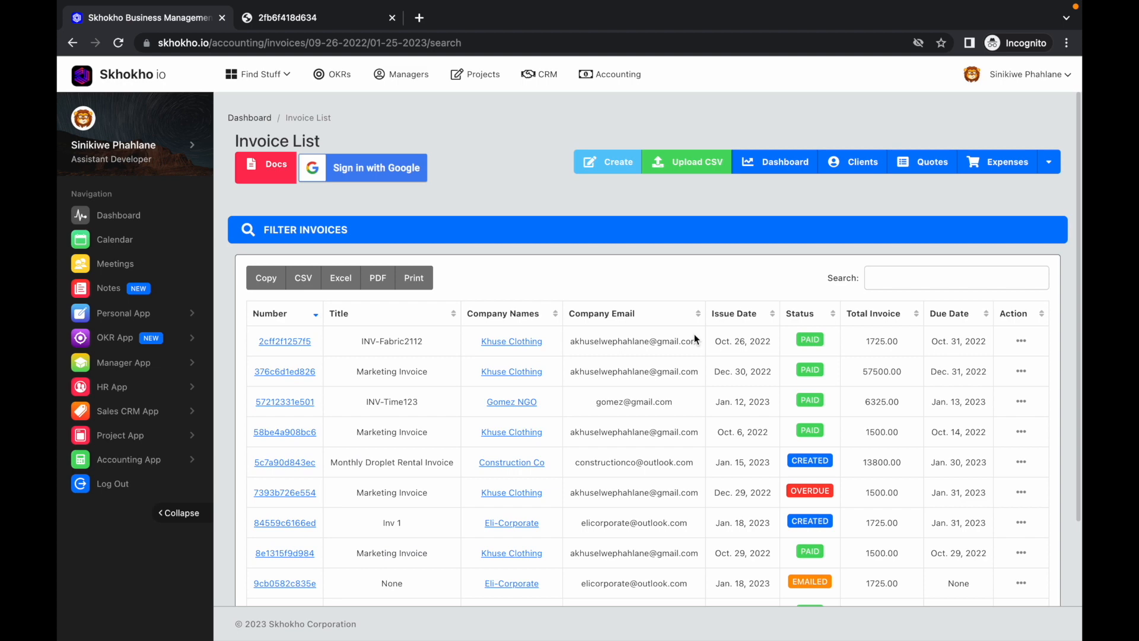
pyautogui.scroll(-2, 696, 336)
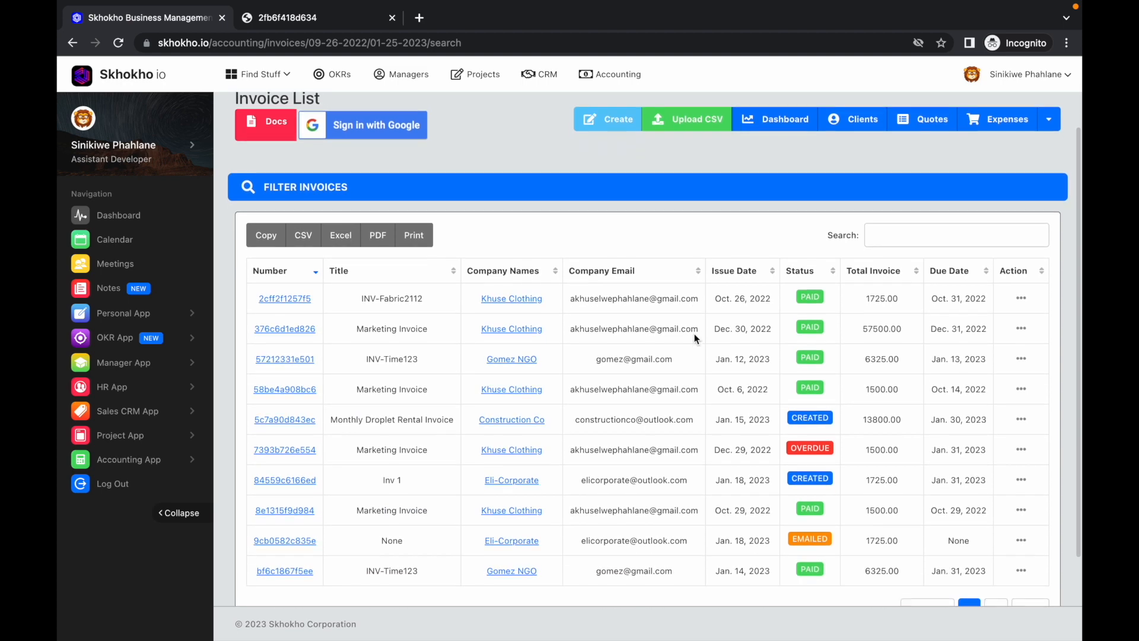